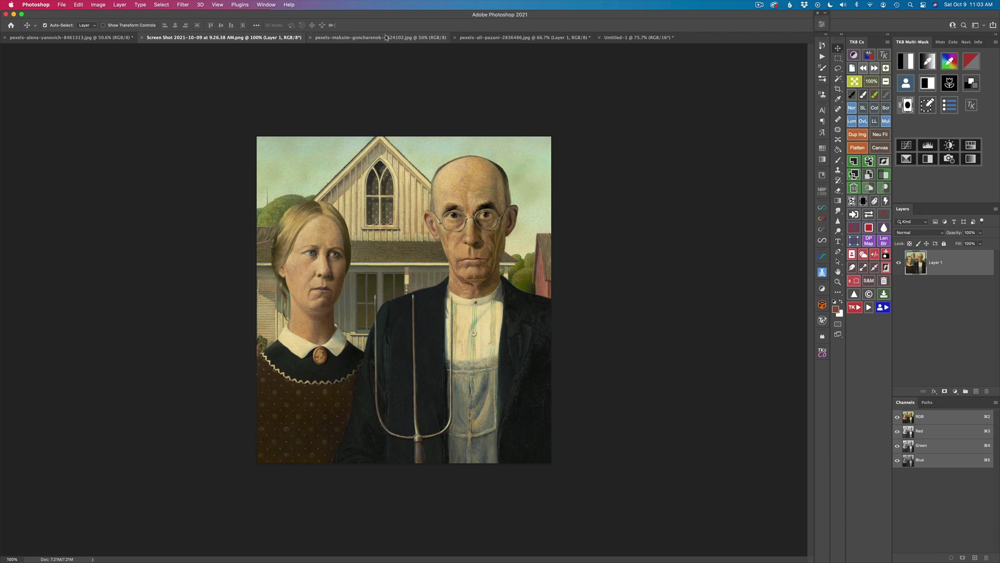
Compare the open portrait photos and the American Gothic painting by viewing their documents in turn.
left_click(386, 38)
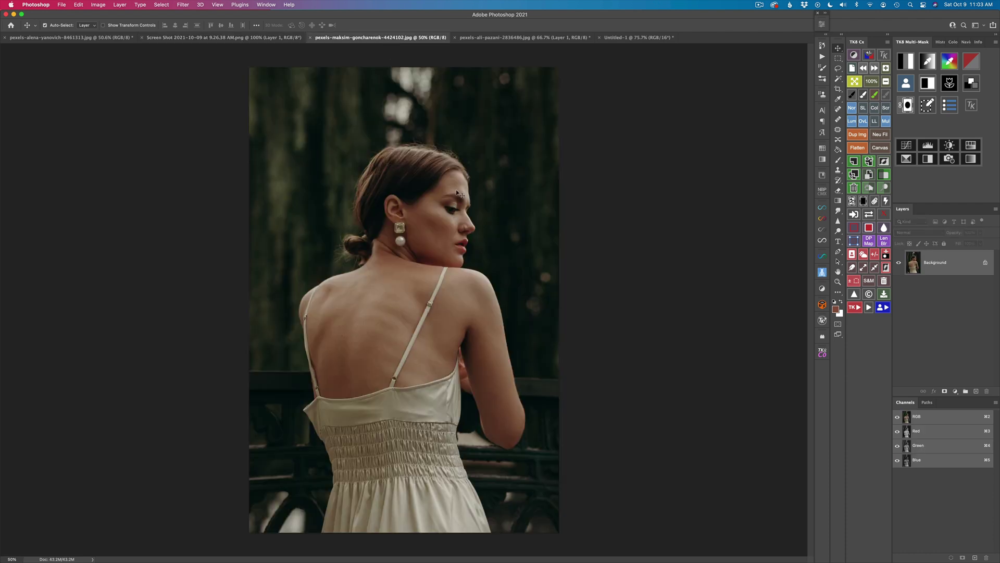
left_click(530, 37)
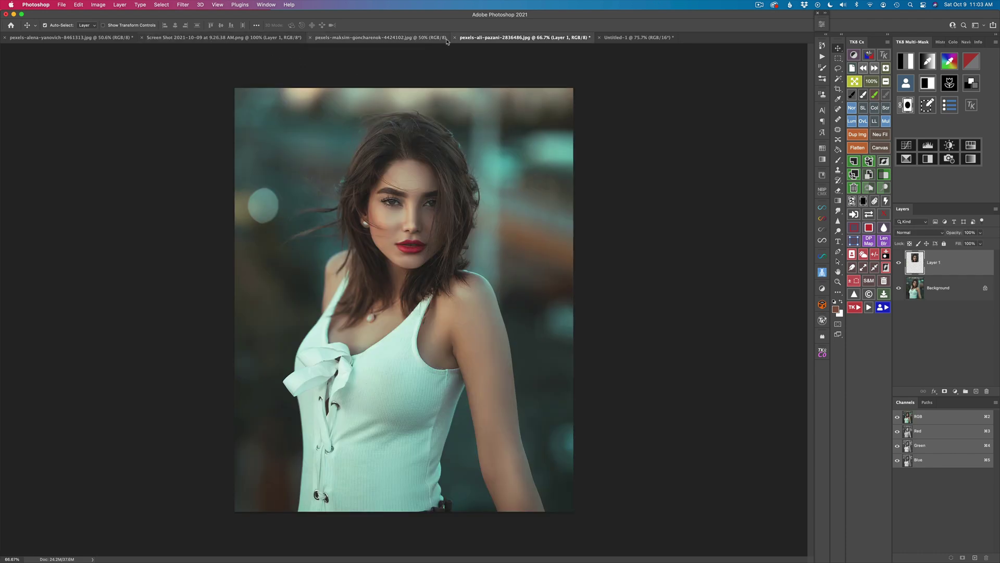
left_click(370, 38)
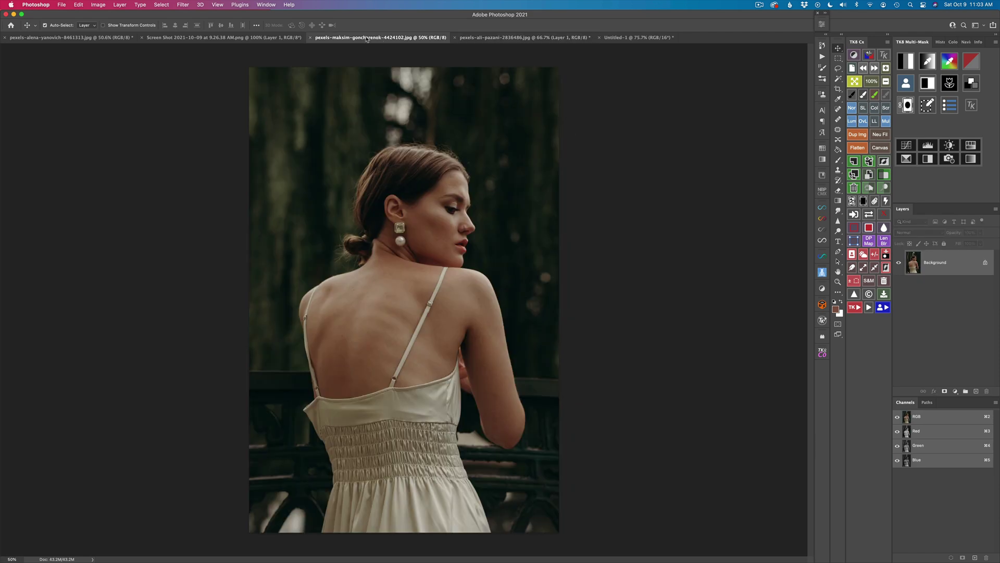
left_click(282, 38)
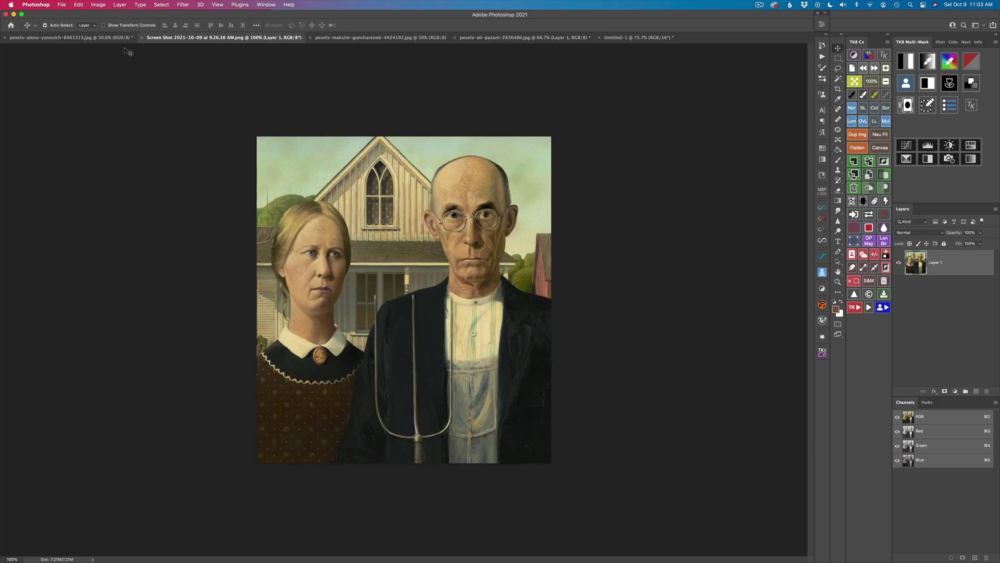
left_click(94, 38)
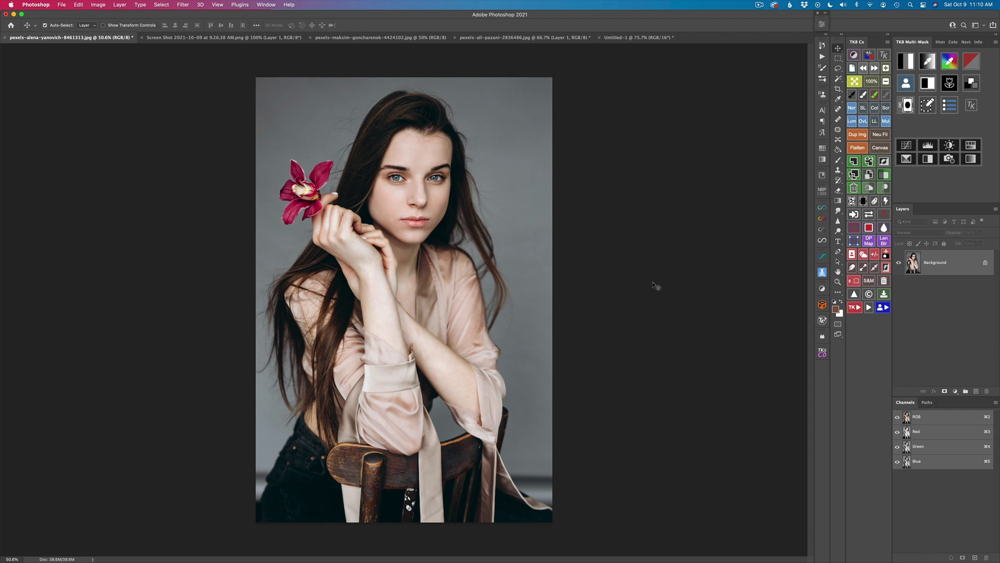
left_click(192, 38)
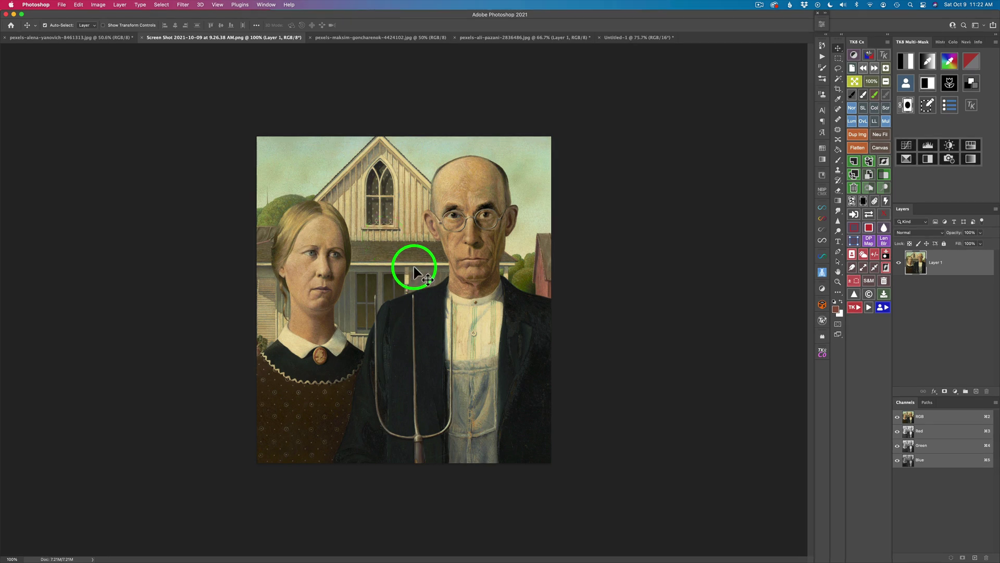
left_click(80, 37)
Copy the American Gothic painting into the portrait with the flower as a new layer and shift it sideways.
left_click(195, 36)
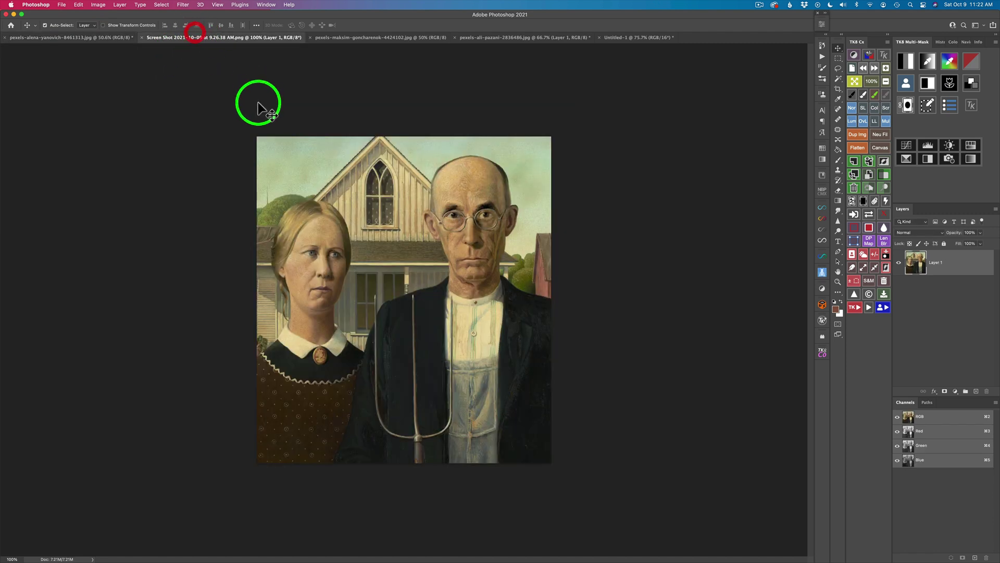
left_click_drag(410, 263, 406, 288)
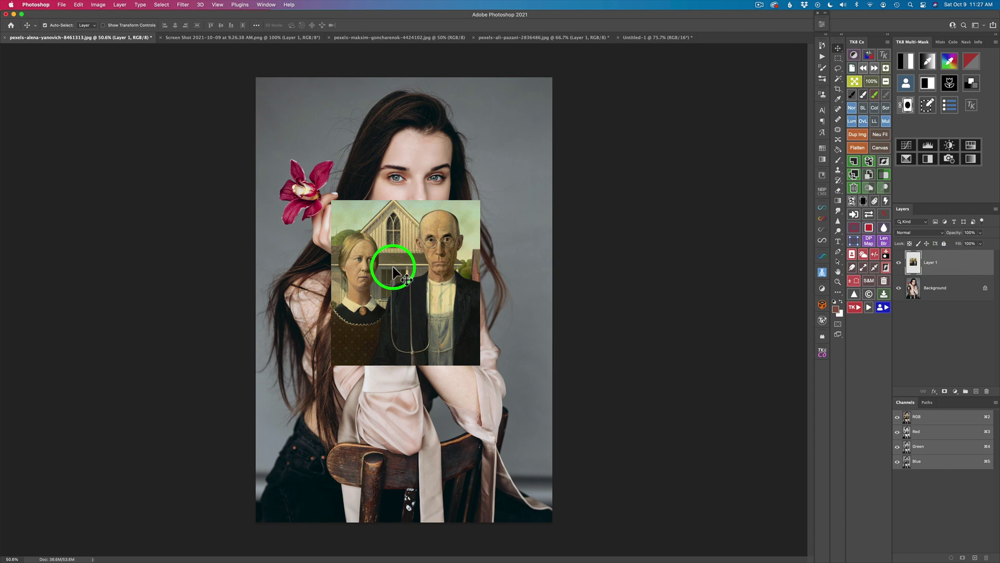
scroll(393, 271, "up", 10)
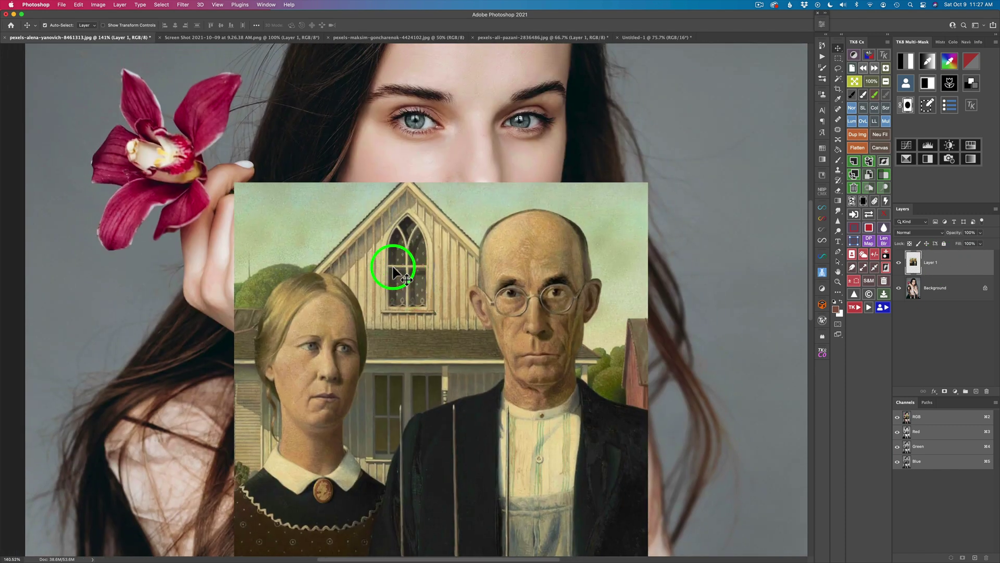
mouse_move(442, 278)
left_mouse_down()
mouse_move(302, 242)
mouse_move(336, 259)
mouse_move(336, 245)
left_mouse_up()
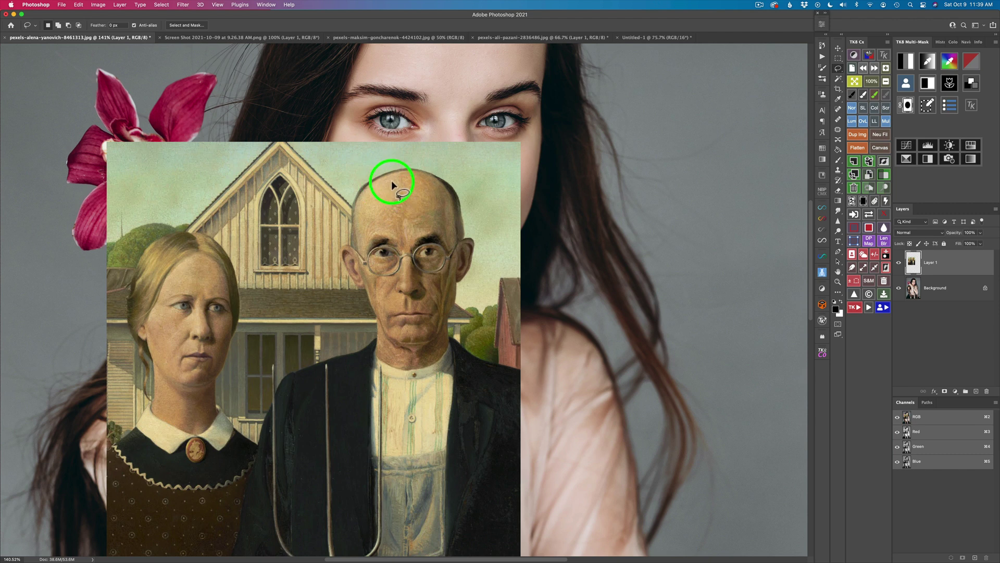
Lasso a small highlight patch on the painted man's forehead and apply the Average blur to it.
mouse_move(386, 198)
left_mouse_down()
mouse_move(398, 190)
mouse_move(383, 180)
left_mouse_up()
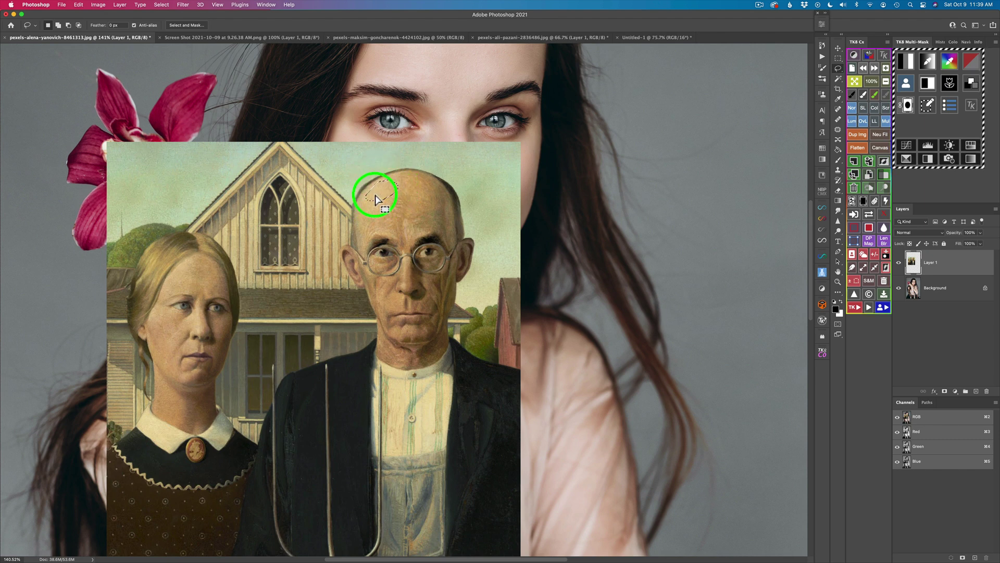
left_click(184, 5)
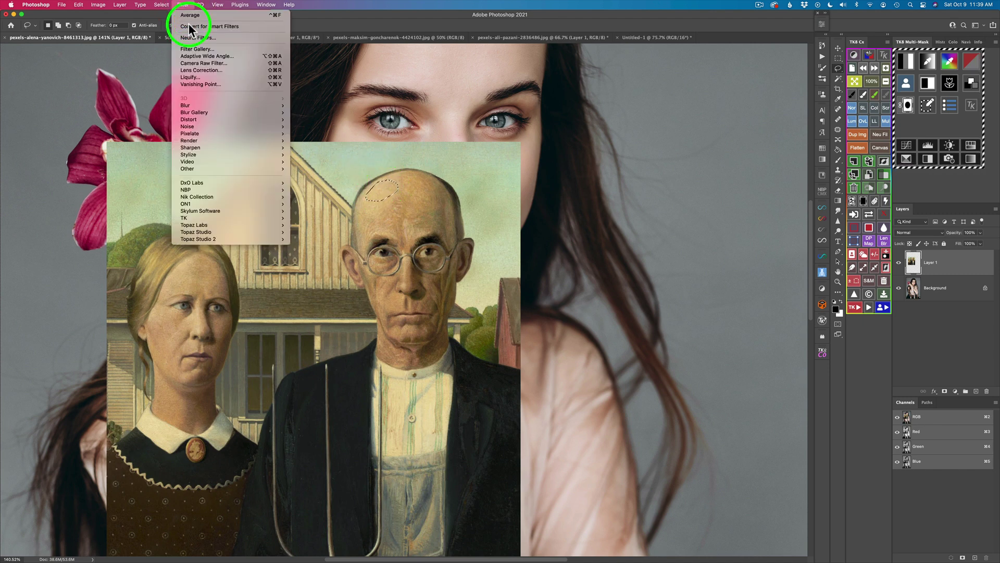
mouse_move(198, 104)
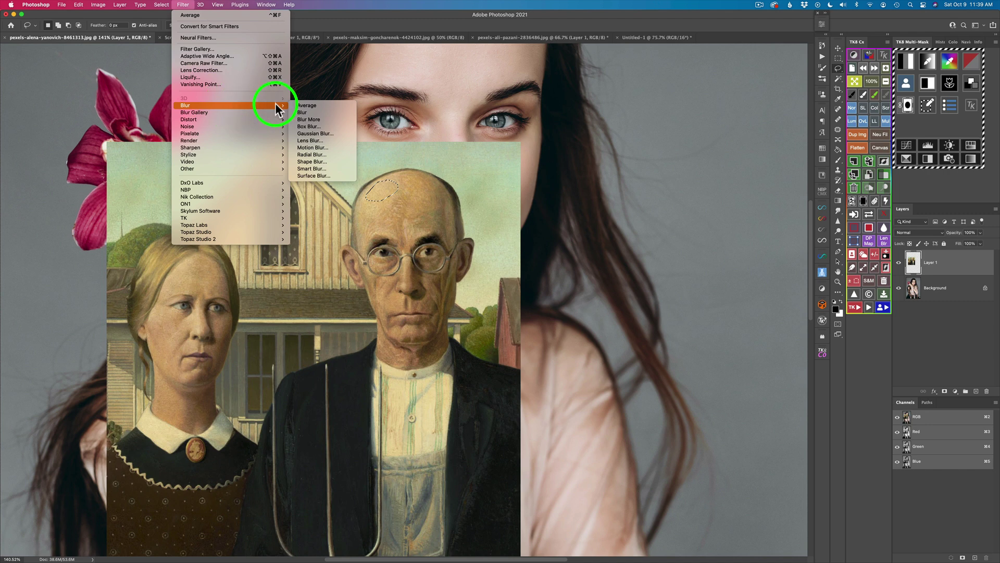
left_click(306, 105)
Outline the averaged forehead patch with a black brush and write the letter H beside it.
mouse_move(373, 168)
left_mouse_down()
mouse_move(386, 193)
mouse_move(374, 204)
mouse_move(381, 185)
left_mouse_up()
key("b")
mouse_move(381, 185)
left_mouse_down()
mouse_move(366, 195)
mouse_move(394, 192)
mouse_move(367, 177)
mouse_move(388, 180)
mouse_move(385, 222)
mouse_move(385, 200)
mouse_move(375, 218)
left_mouse_up()
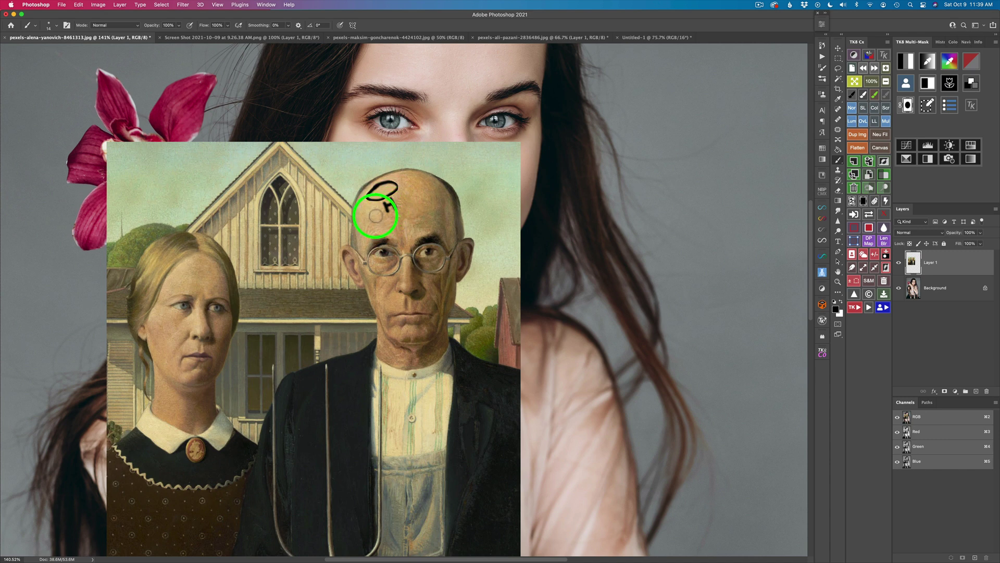
Lasso a midtone patch on the painted woman's cheek and apply the Average blur to it.
key("l")
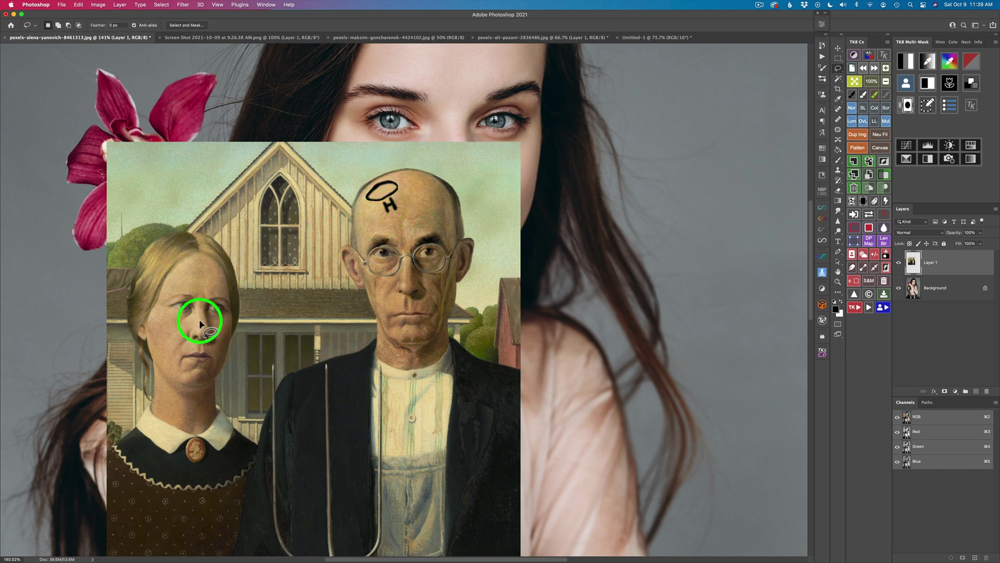
left_click_drag(166, 318, 161, 335)
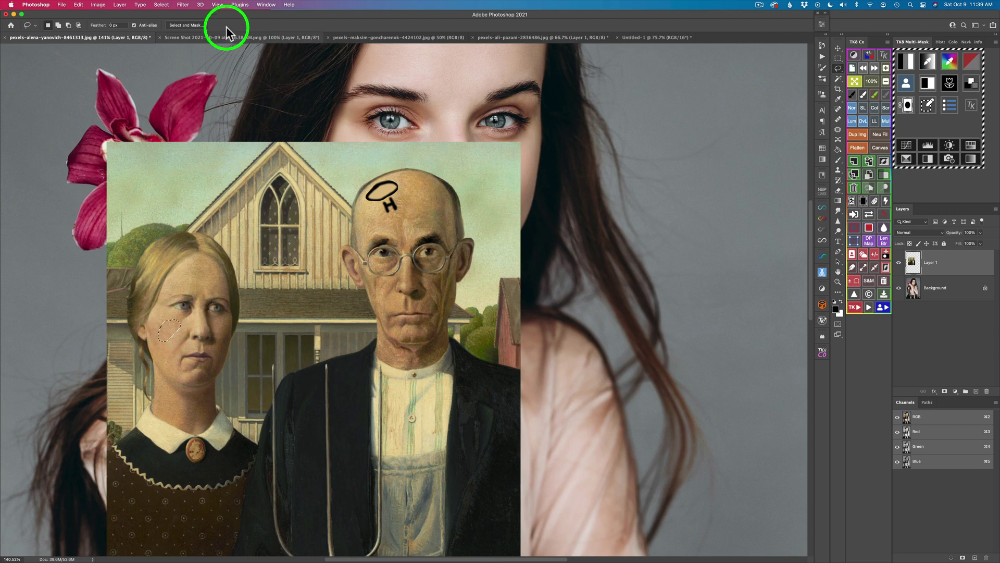
left_click(183, 5)
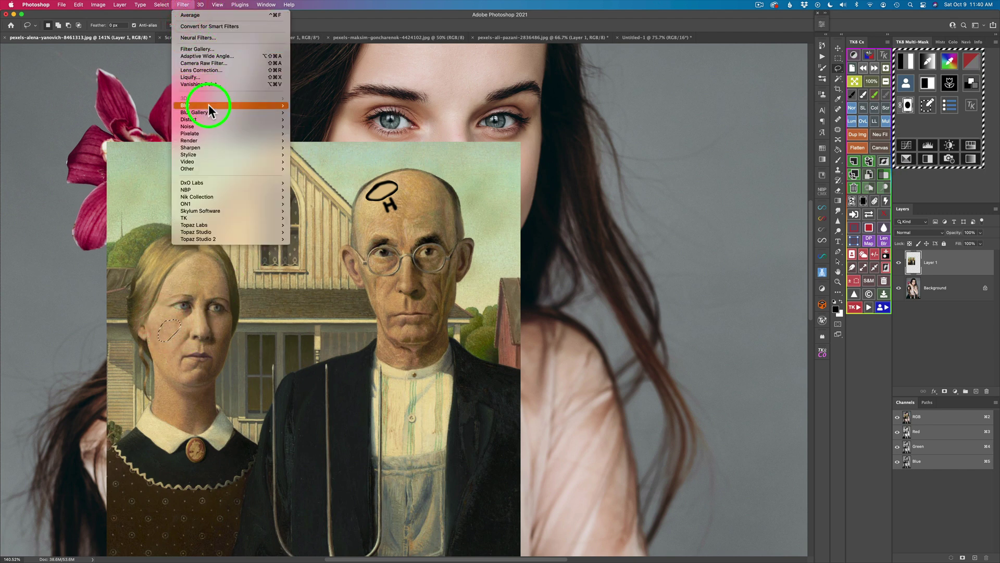
left_click(208, 14)
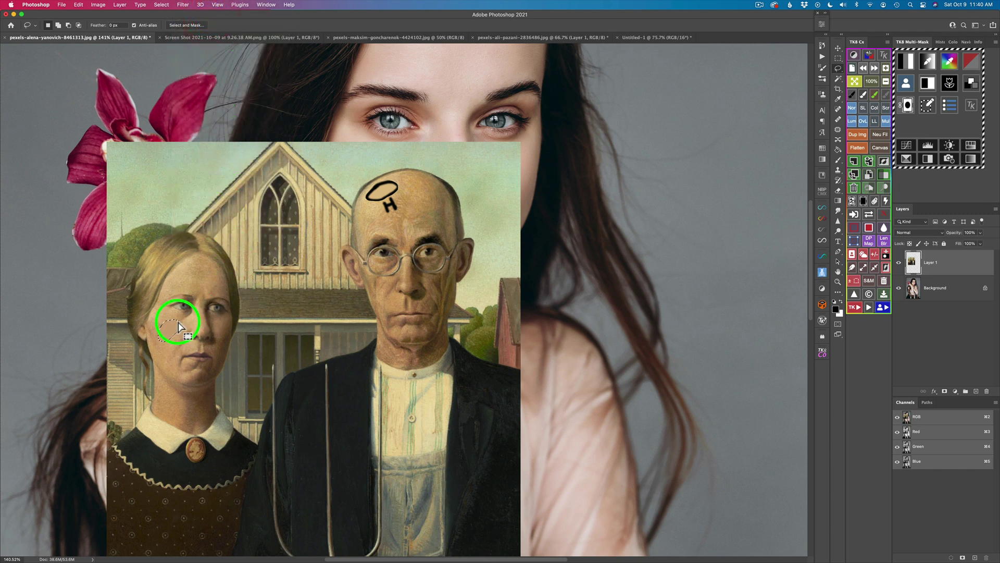
Outline the cheek patch in black, deselect it, and write the letter M beside it.
key("b")
mouse_move(165, 324)
left_mouse_down()
mouse_move(152, 337)
mouse_move(161, 344)
mouse_move(174, 323)
mouse_move(163, 323)
left_mouse_up()
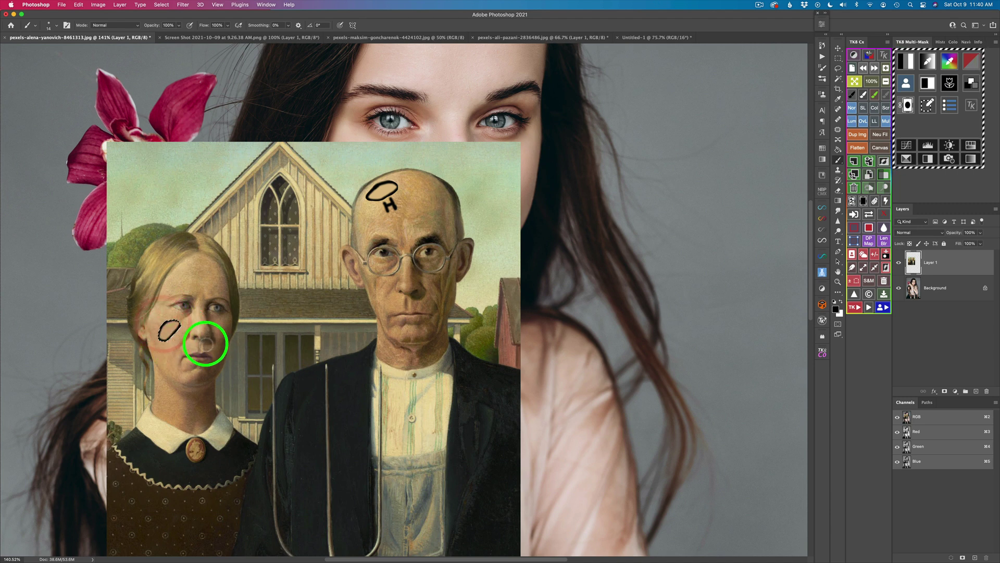
key("super+d")
mouse_move(174, 349)
left_mouse_down()
mouse_move(174, 339)
mouse_move(185, 344)
left_mouse_up()
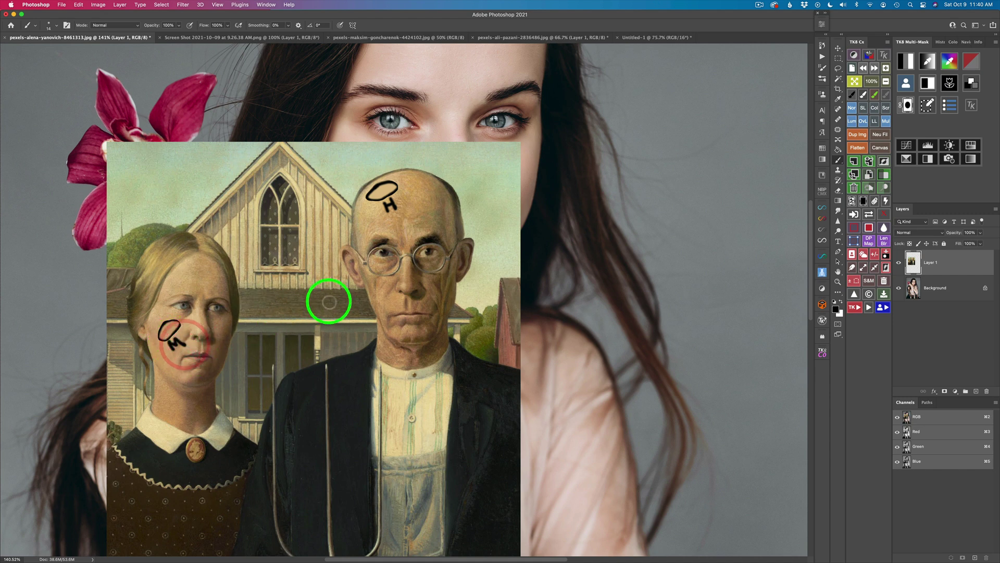
Lasso a narrow shadow patch on the painted woman's neck and apply the Average blur to it.
key("l")
mouse_move(203, 387)
left_mouse_down()
mouse_move(207, 417)
mouse_move(214, 404)
mouse_move(205, 389)
left_mouse_up()
left_click(183, 5)
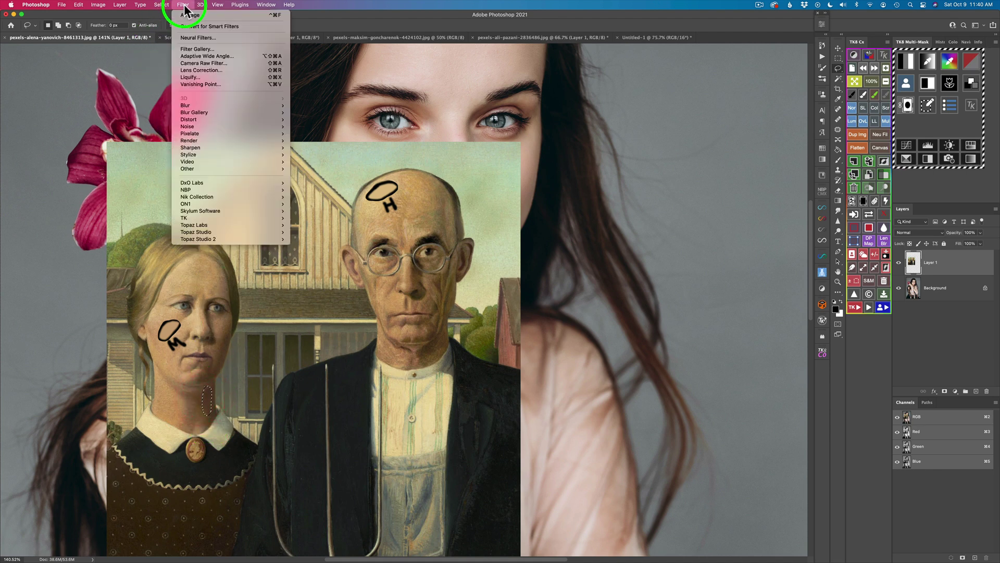
left_click(190, 152)
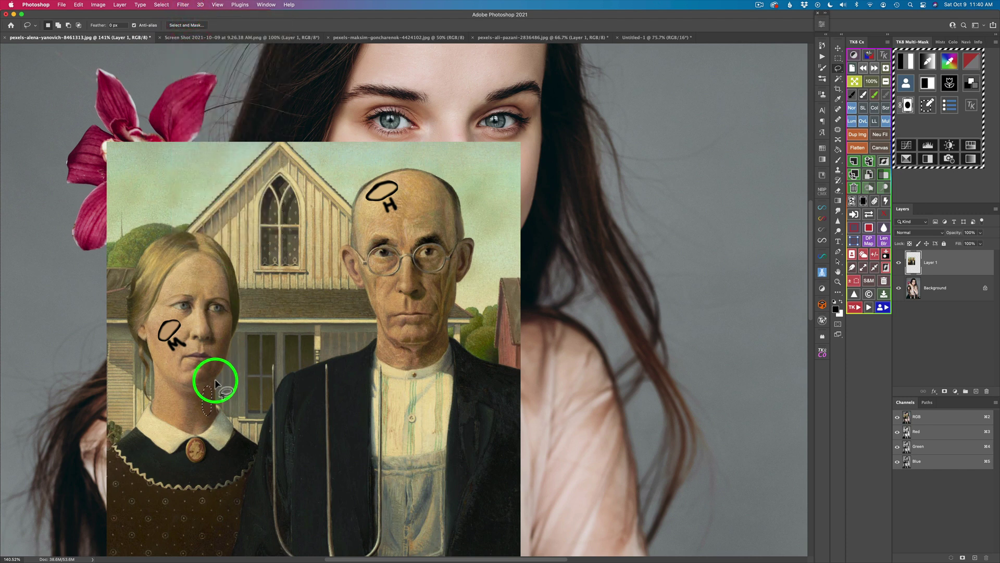
Outline the neck patch in black, deselect it, and write the letter S beside it.
key("b")
mouse_move(205, 386)
left_mouse_down()
mouse_move(201, 415)
mouse_move(212, 409)
mouse_move(204, 388)
left_mouse_up()
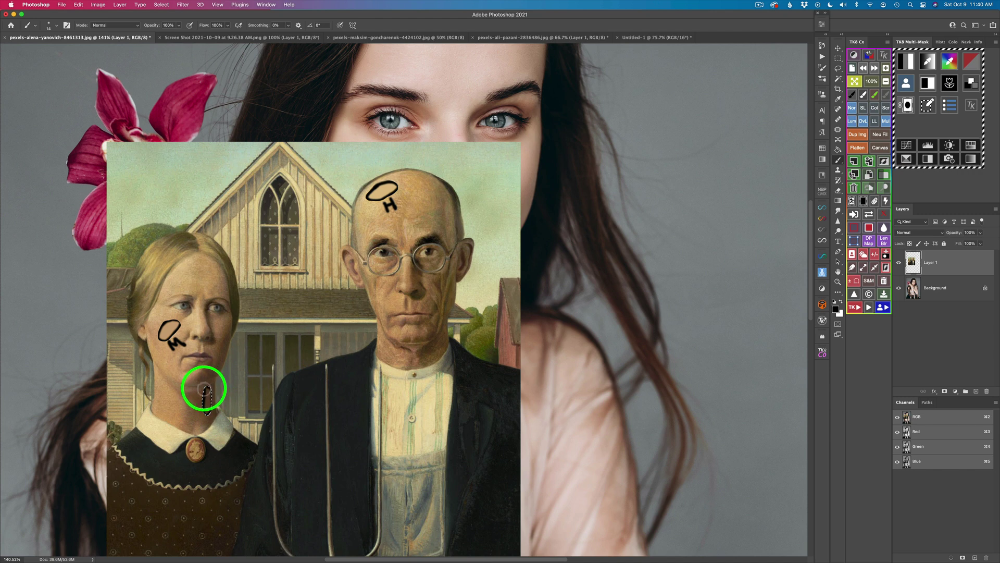
key("super+d")
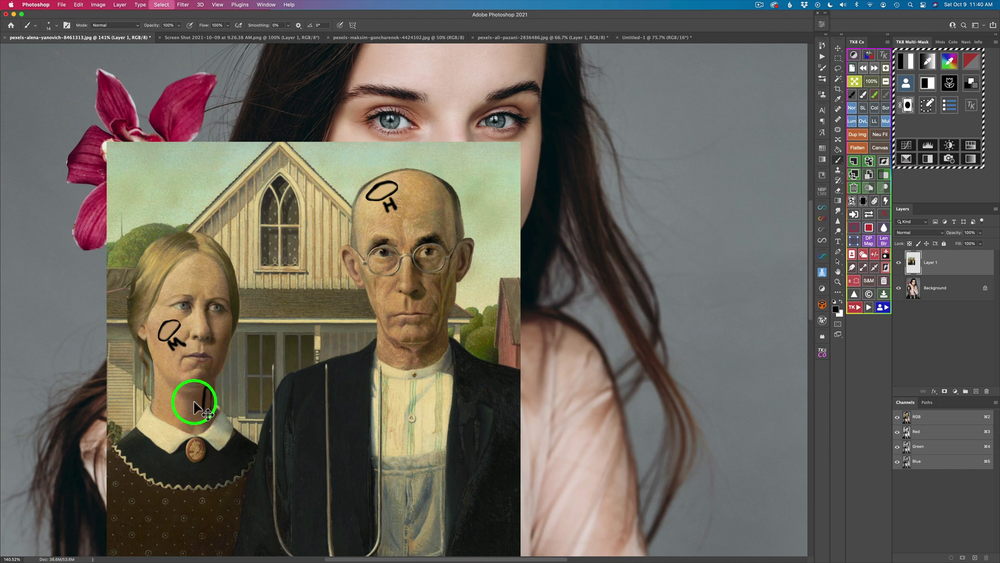
left_click_drag(184, 413, 186, 413)
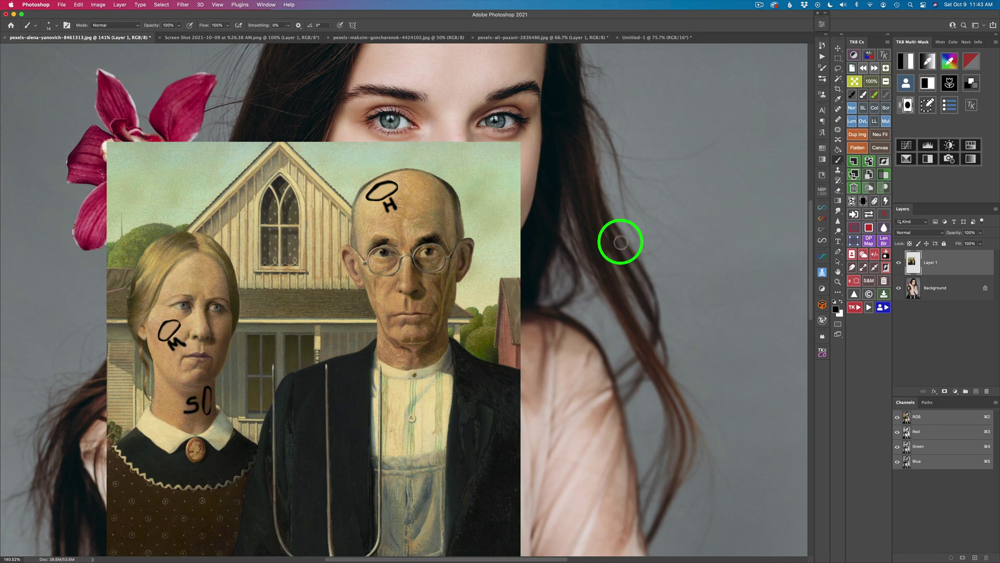
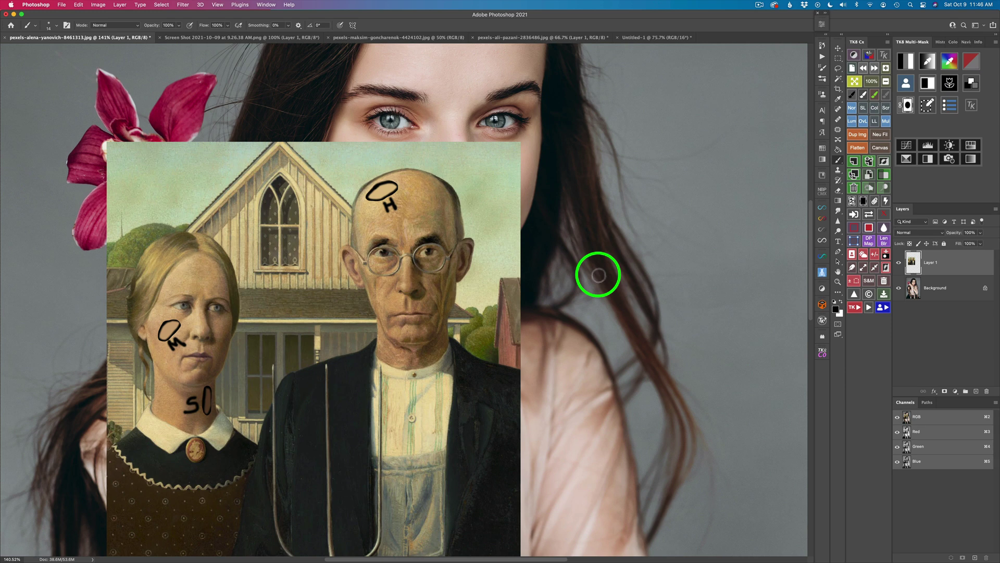
Move the painting layer to the lower right of the portrait so the woman's face is uncovered.
key("super+minus")
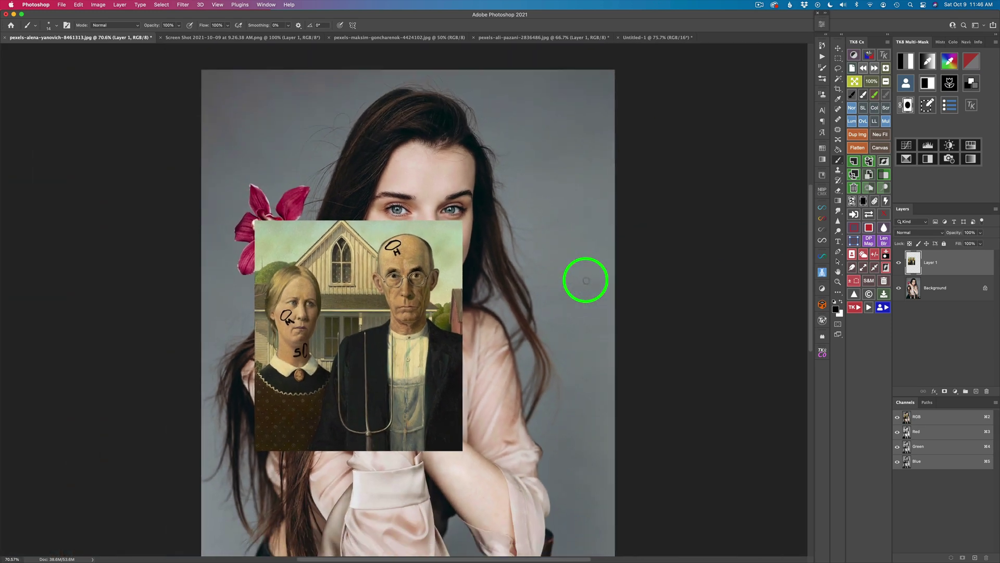
key("v")
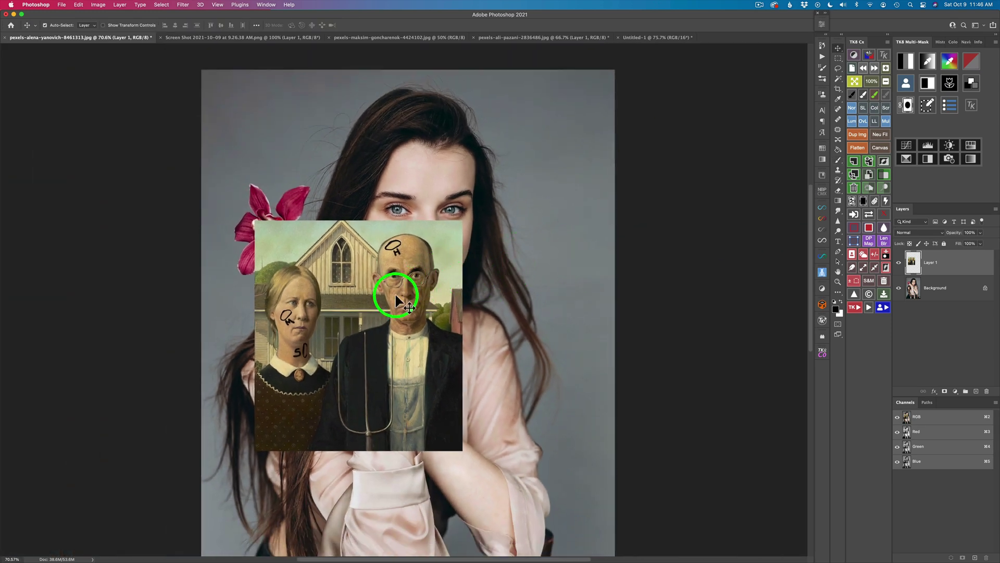
mouse_move(361, 283)
left_mouse_down()
mouse_move(334, 316)
mouse_move(319, 313)
mouse_move(284, 216)
mouse_move(290, 178)
left_mouse_up()
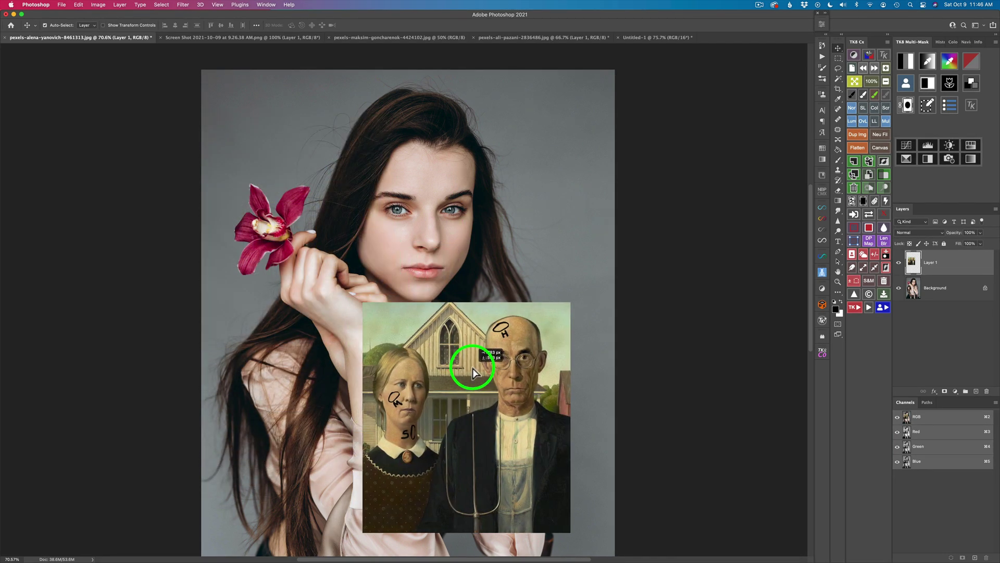
left_click_drag(473, 368, 485, 380)
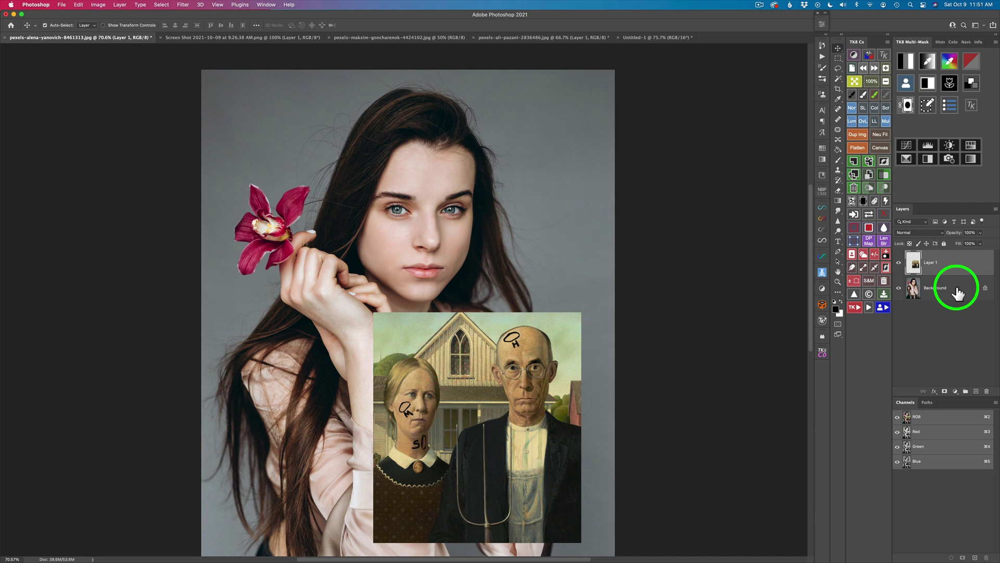
Add a Curves adjustment layer directly above the Background layer and make its adjustment thumbnail active instead of its mask.
left_click(957, 289)
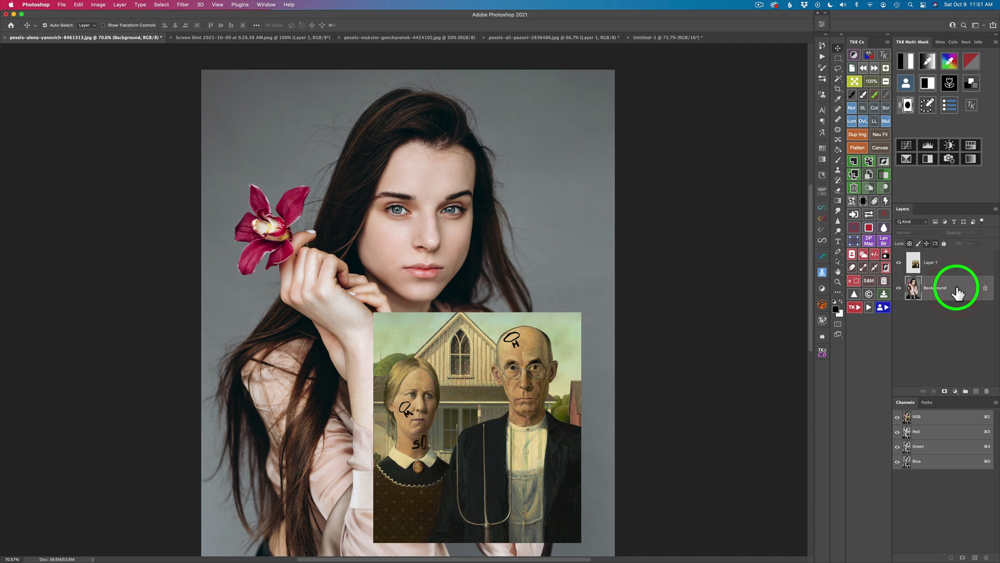
left_click(955, 391)
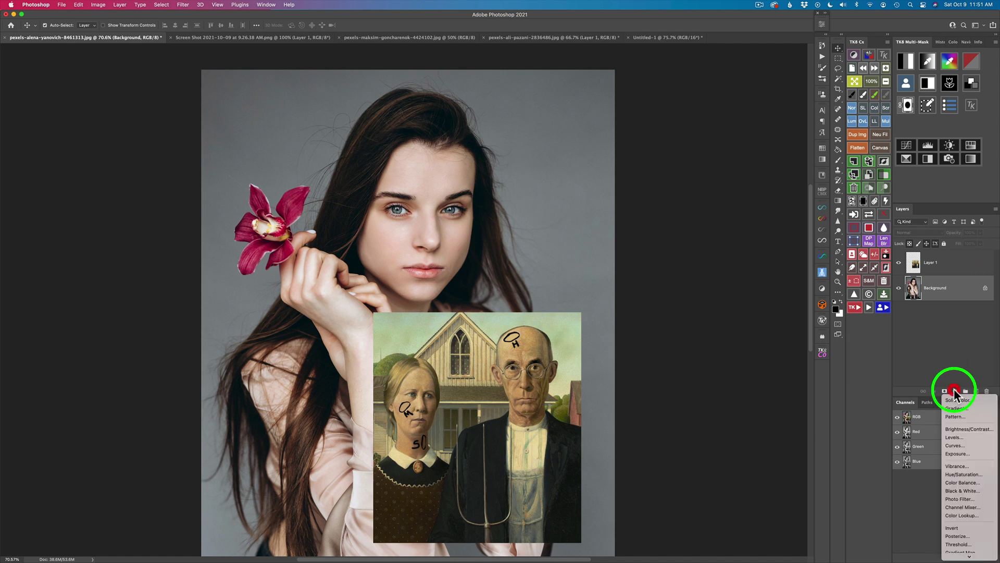
left_click(964, 444)
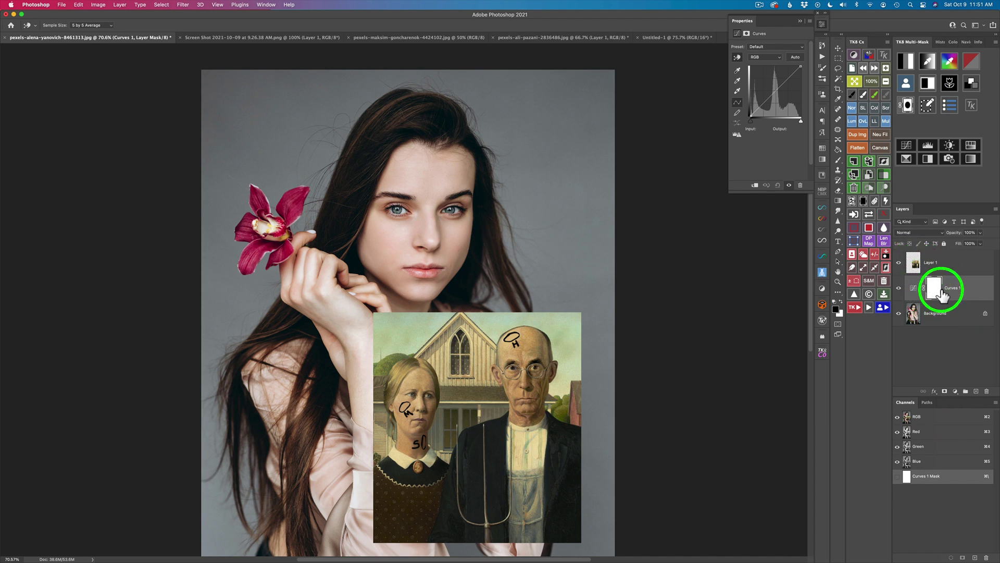
mouse_move(927, 296)
left_mouse_down()
mouse_move(937, 298)
mouse_move(914, 293)
left_mouse_up()
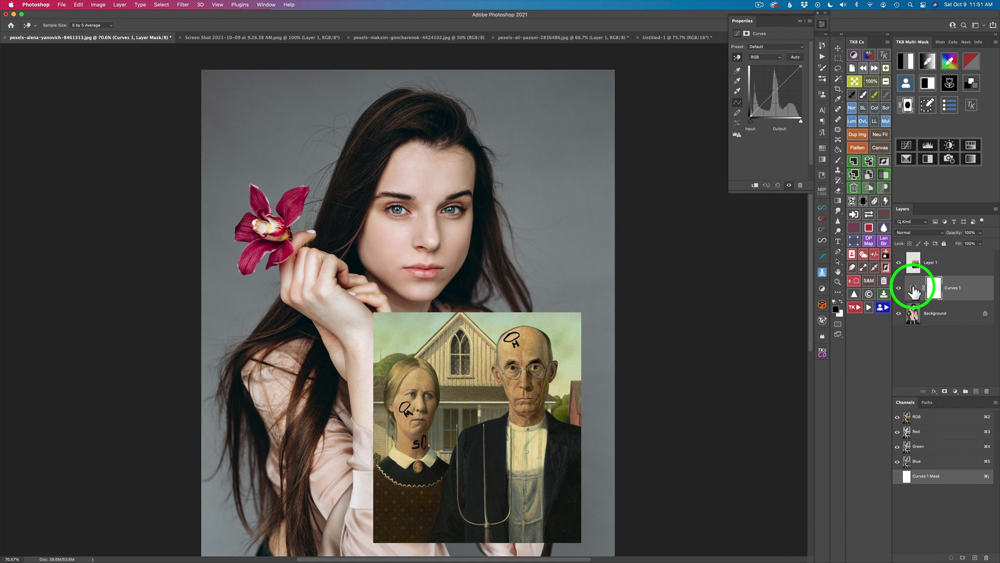
left_click(914, 293)
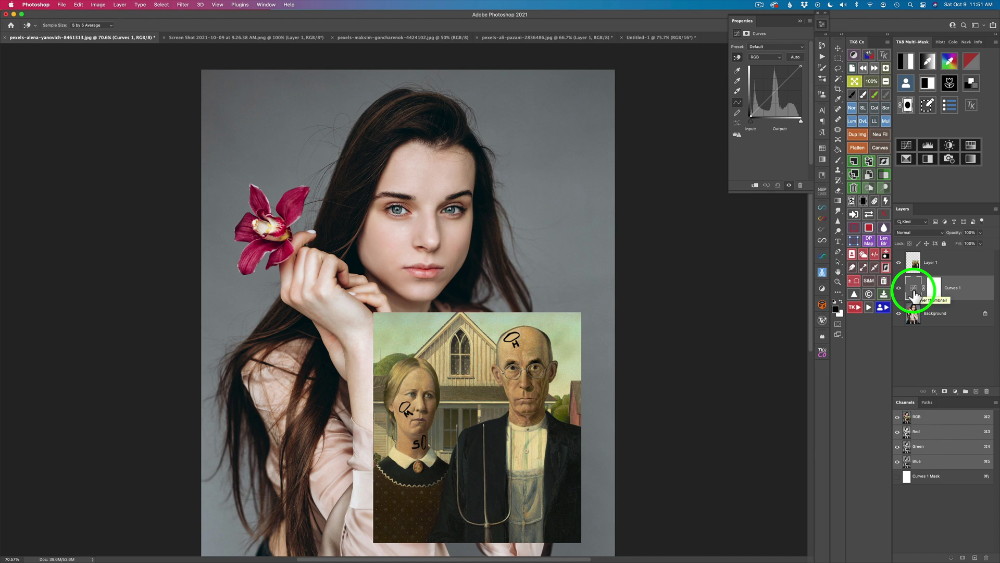
Set the Curves target highlight colour from the painting's H sample without saving it as default, and apply it to the portrait's nose highlight.
left_click_drag(731, 192, 650, 249)
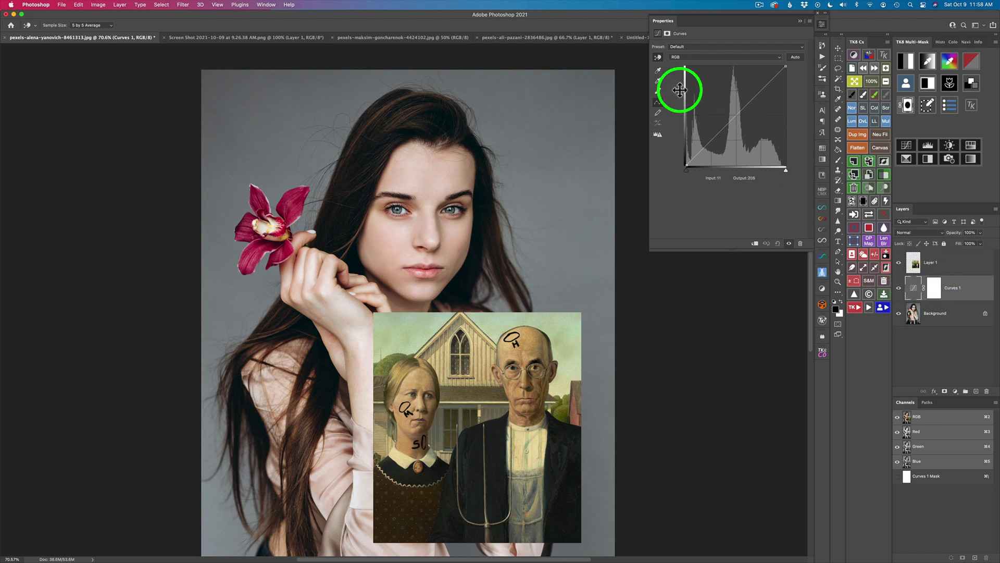
double_click(659, 94)
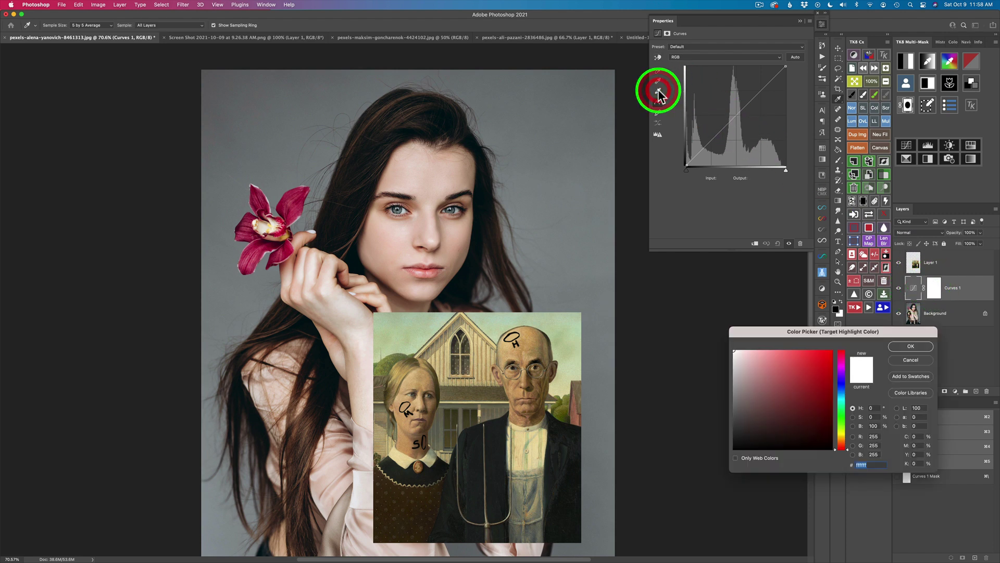
left_click(514, 337)
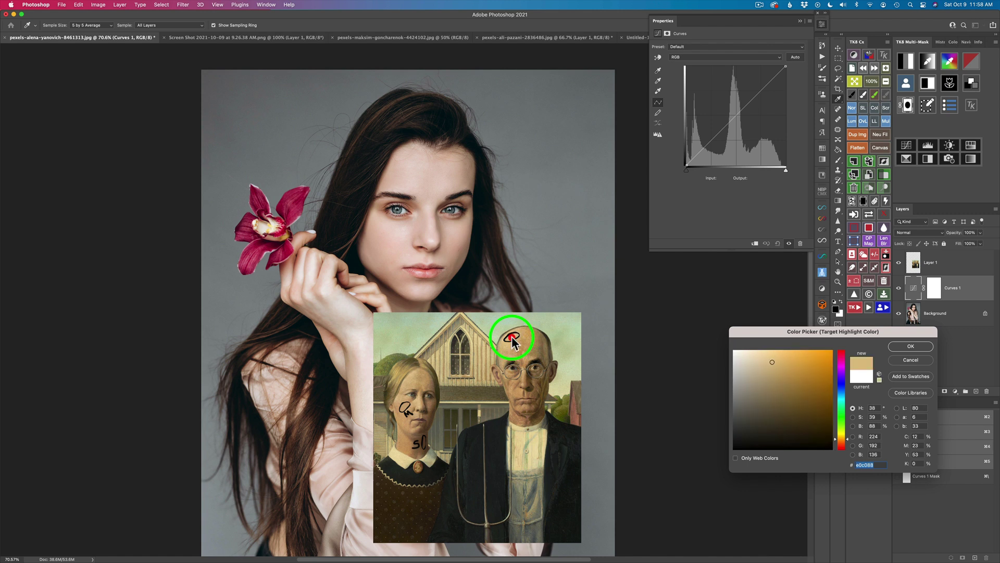
left_click(912, 345)
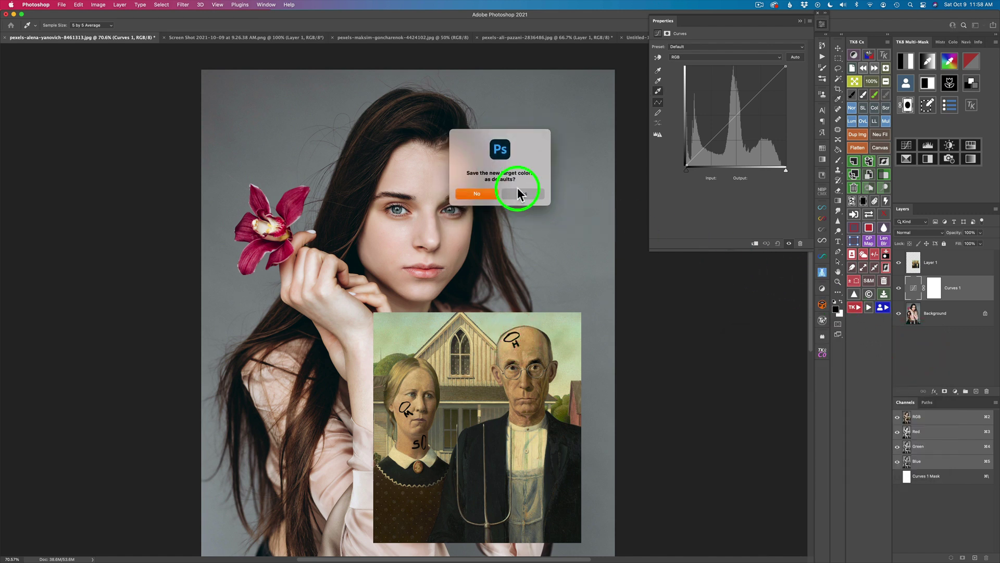
left_click(476, 194)
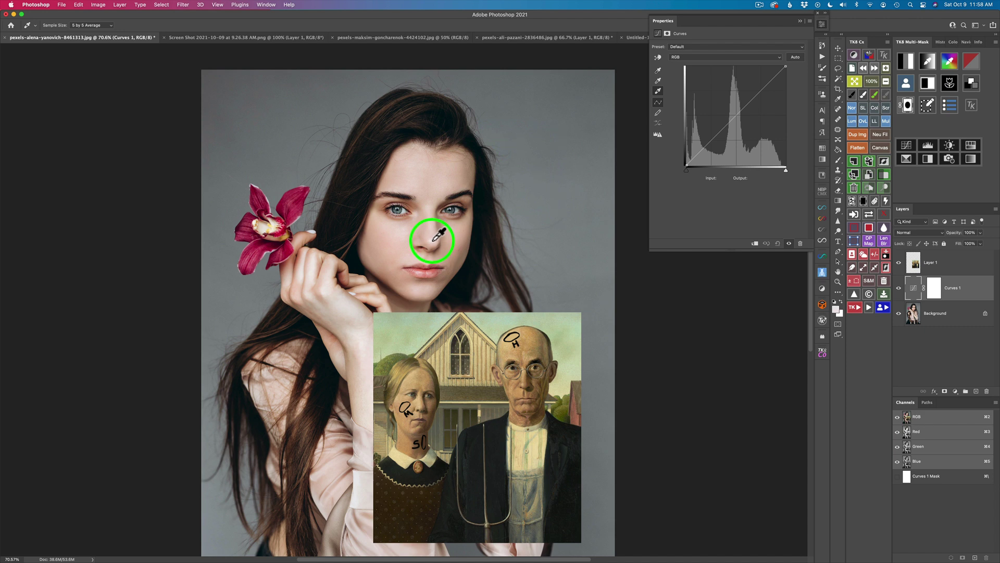
left_click(433, 240)
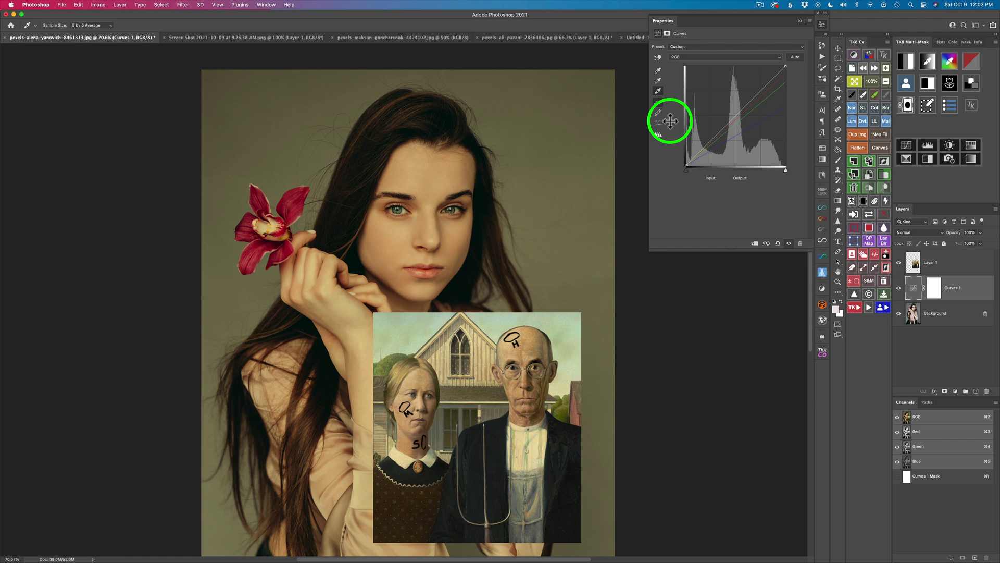
Set the Curves target shadow colour from the painting's S sample without saving it as default, and apply it to the shadow beside the portrait's jaw.
double_click(659, 71)
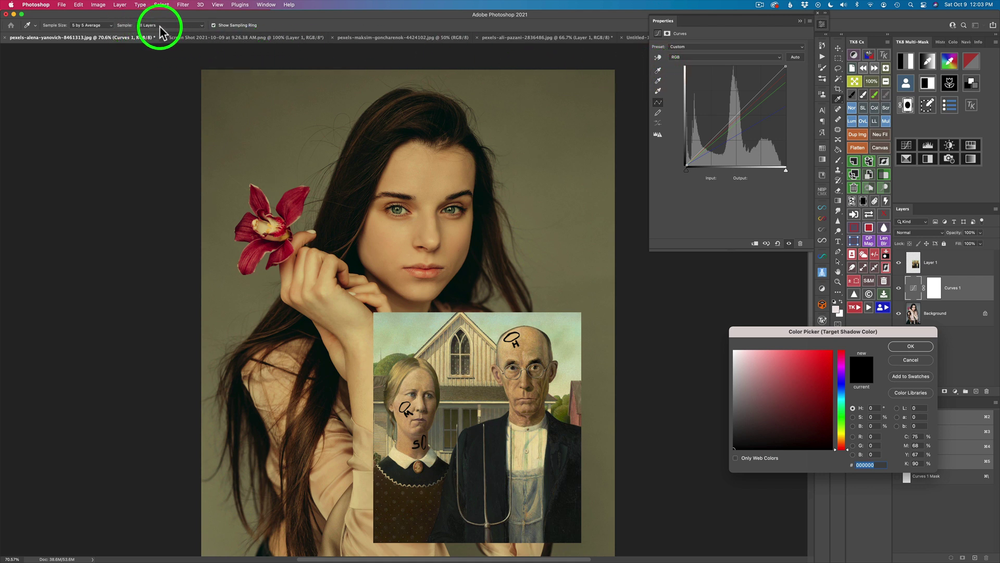
left_click(203, 26)
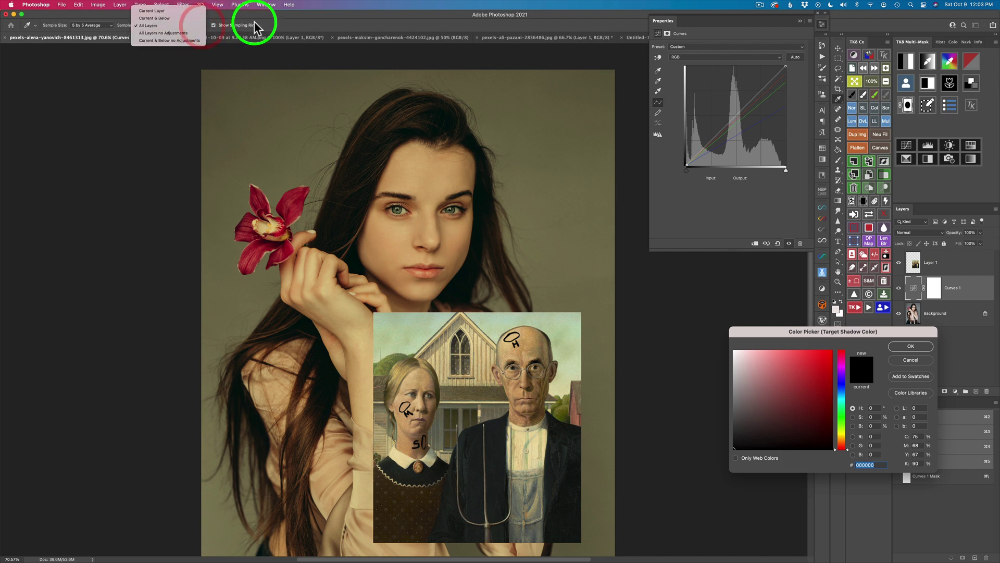
left_click(277, 28)
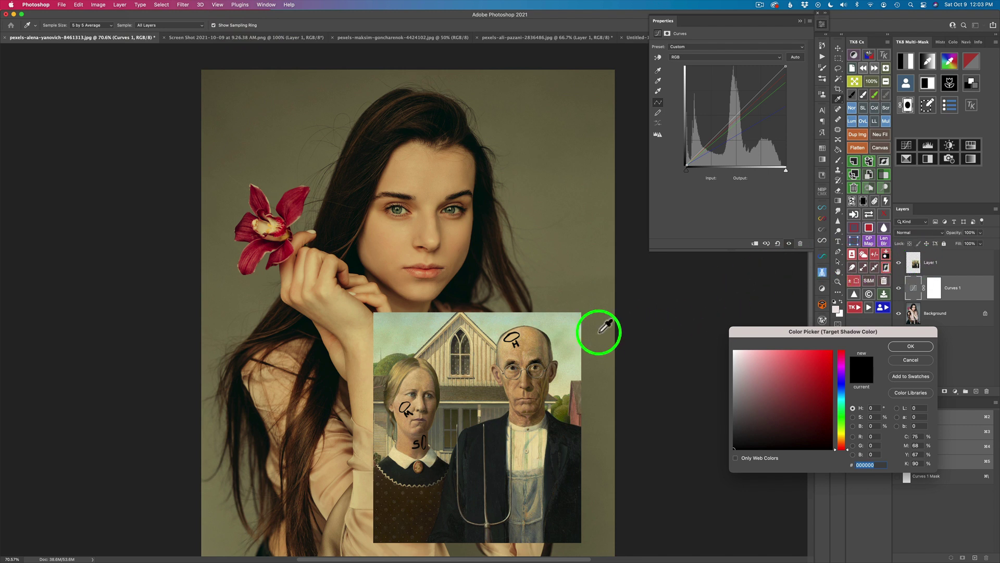
left_click(423, 442)
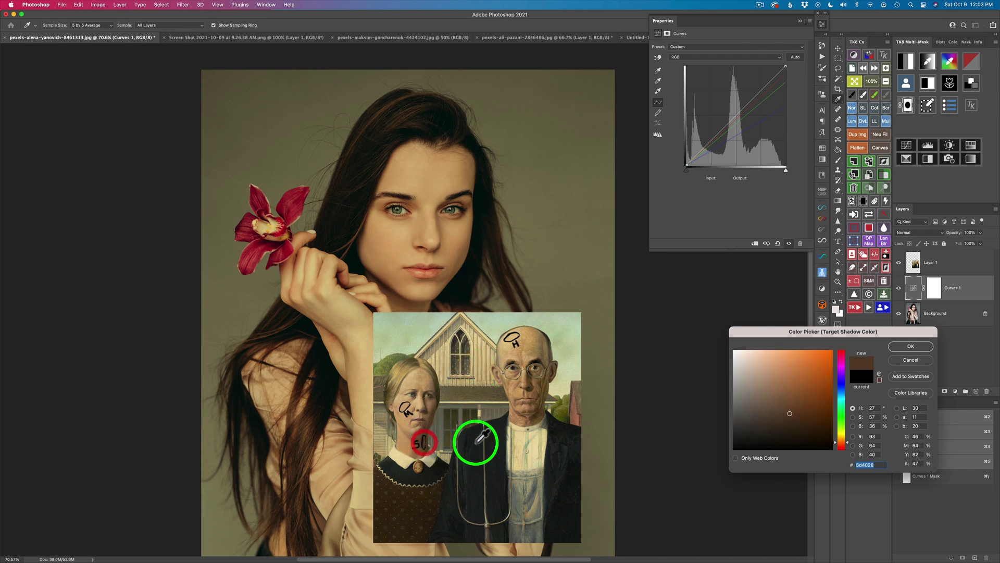
left_click(909, 346)
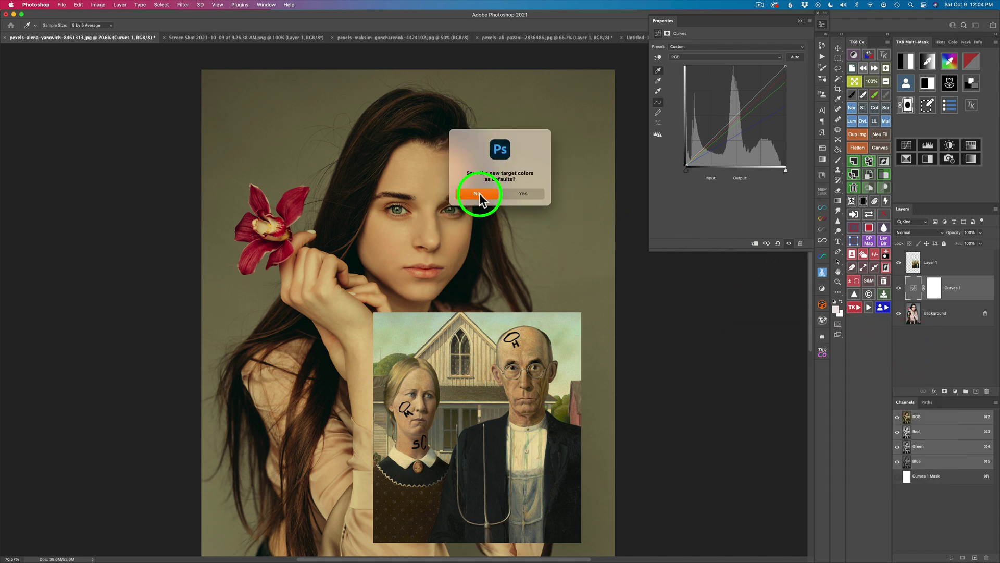
left_click(479, 194)
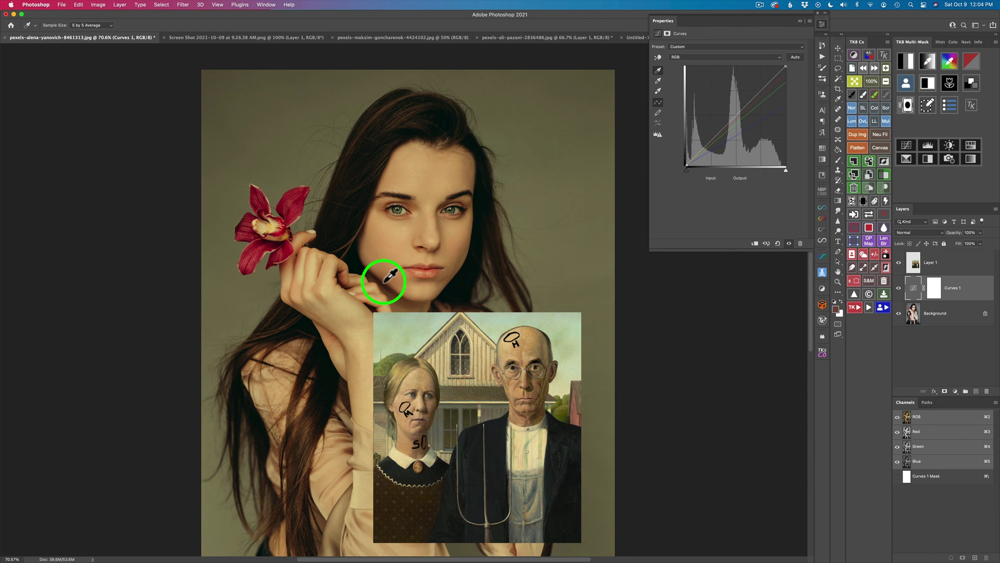
left_click(389, 276)
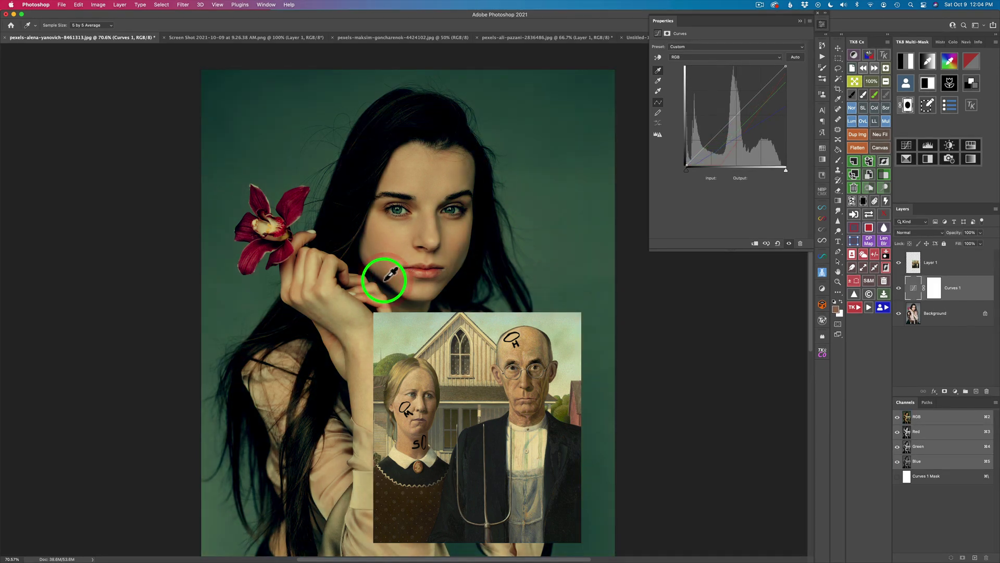
left_click(384, 280)
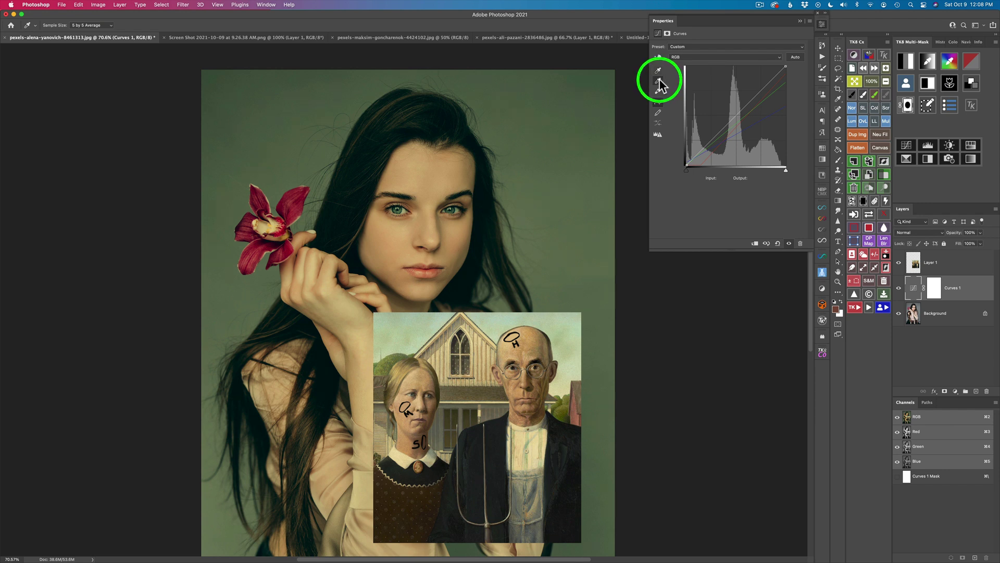
Set the target midtone colour from the M sample without saving defaults, apply it to the portrait's cheek, and compare with Curves 1 off and on.
double_click(659, 81)
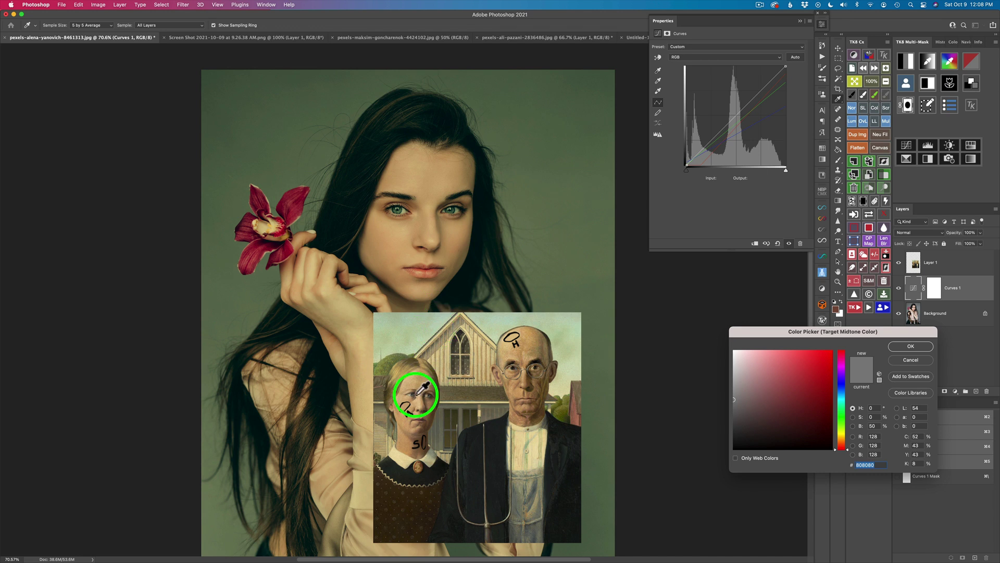
left_click(405, 406)
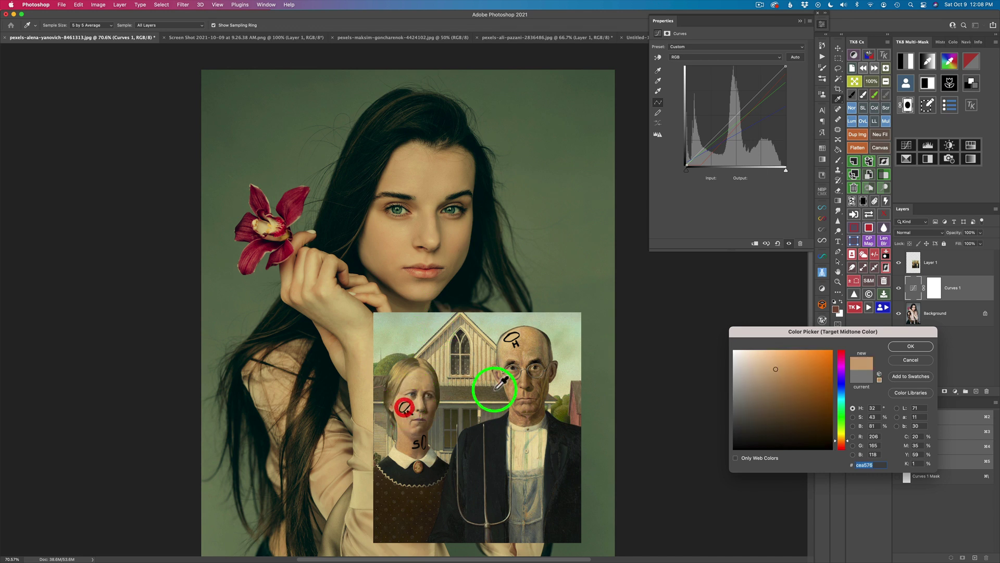
left_click(913, 347)
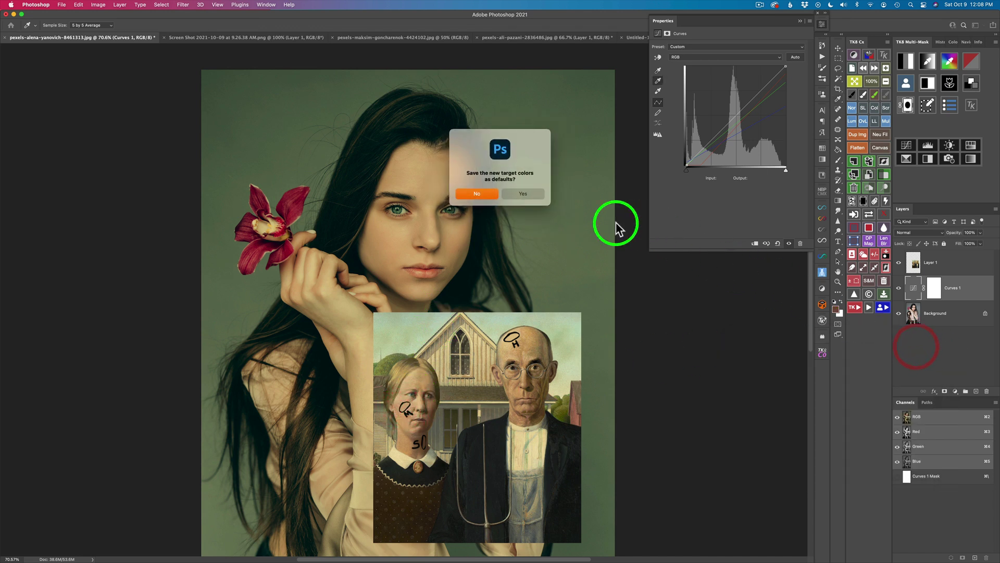
left_click(476, 190)
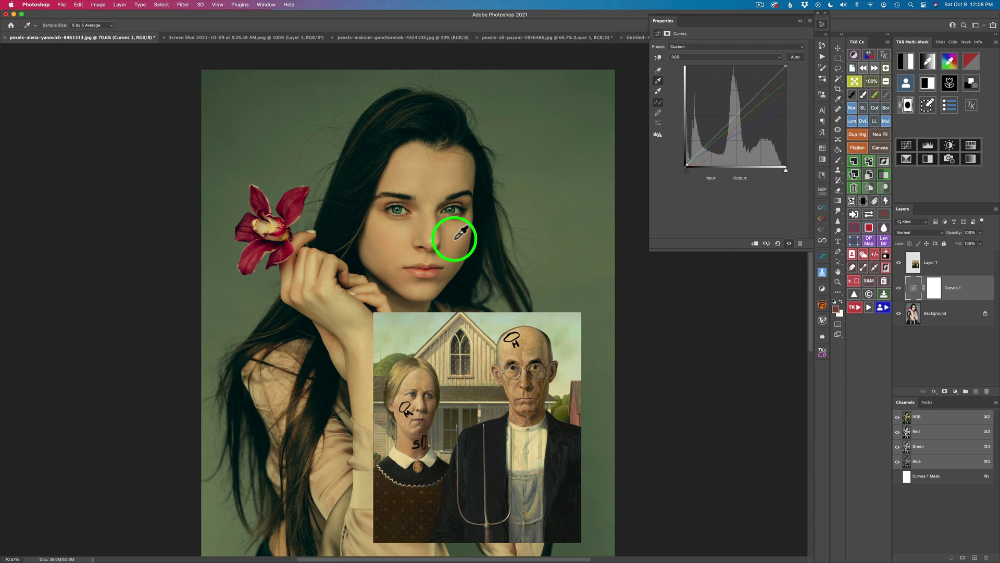
left_click(454, 240)
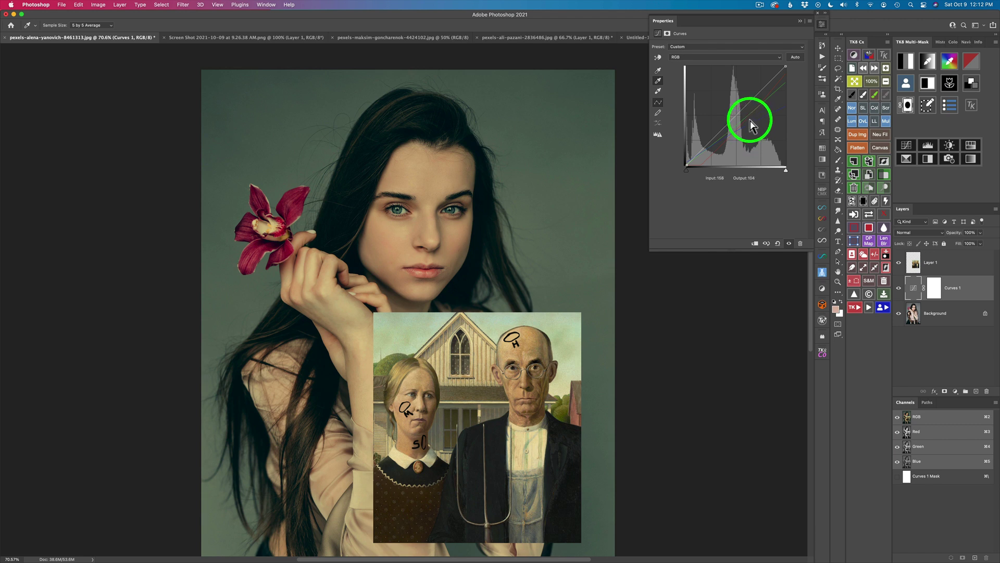
left_click(899, 288)
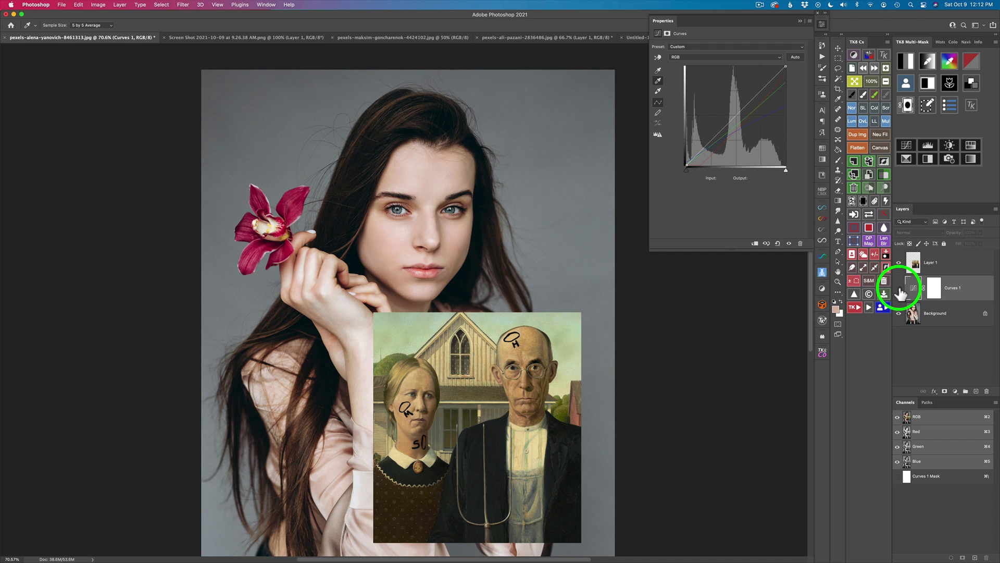
left_click(899, 288)
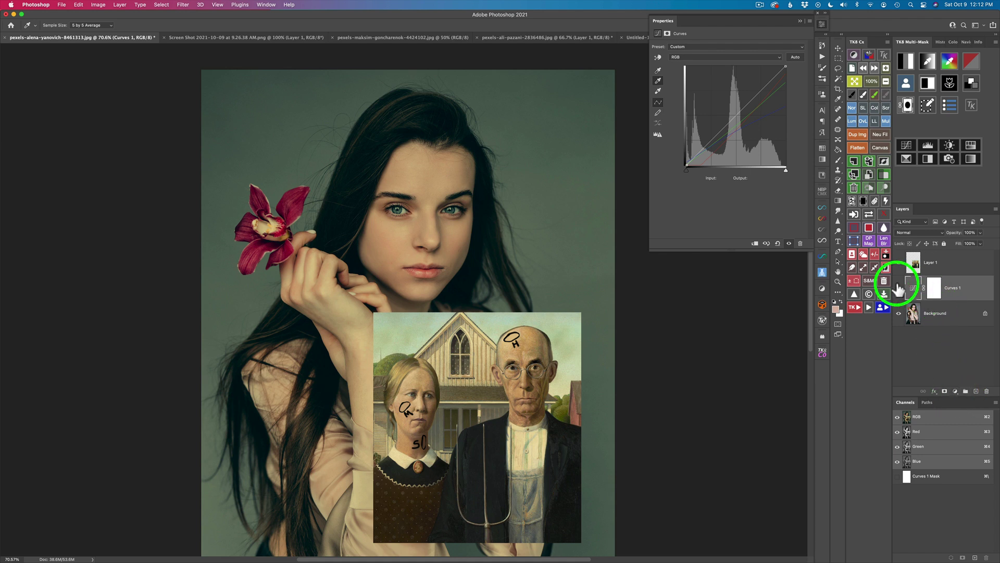
Add a second Curves adjustment above Curves 1 and brighten its midtones with a point at input 128, output 139.
left_click(954, 391)
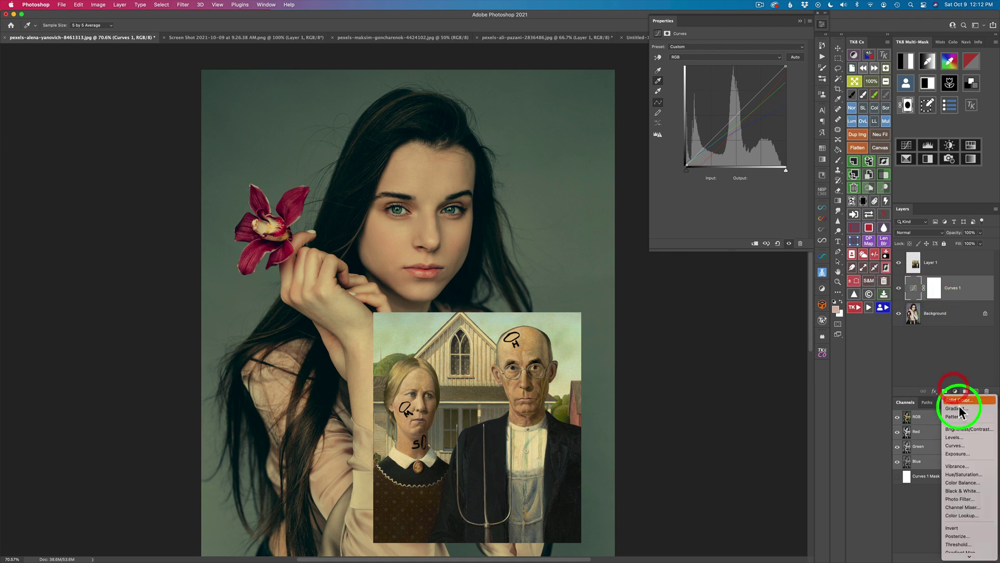
left_click(959, 446)
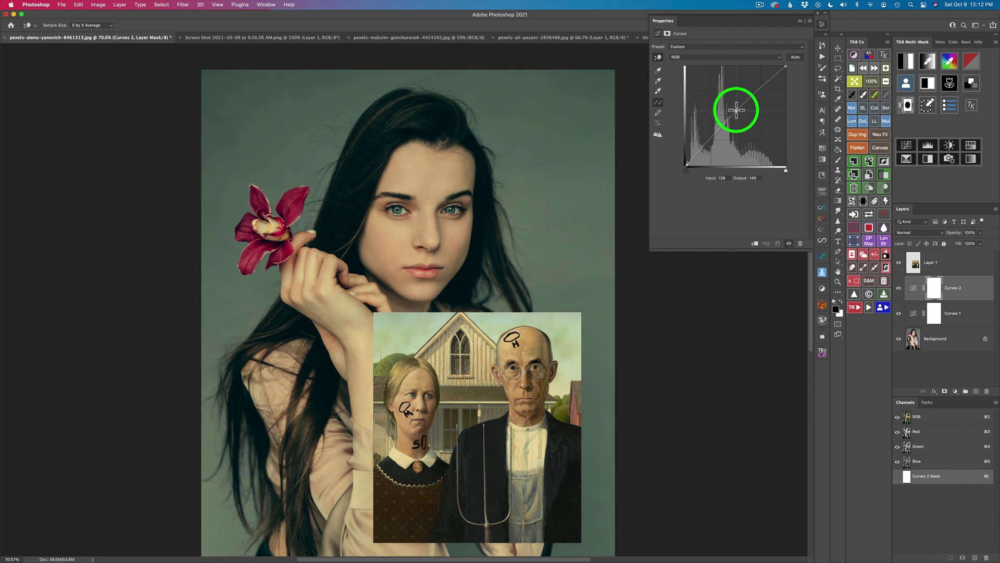
left_click(736, 111)
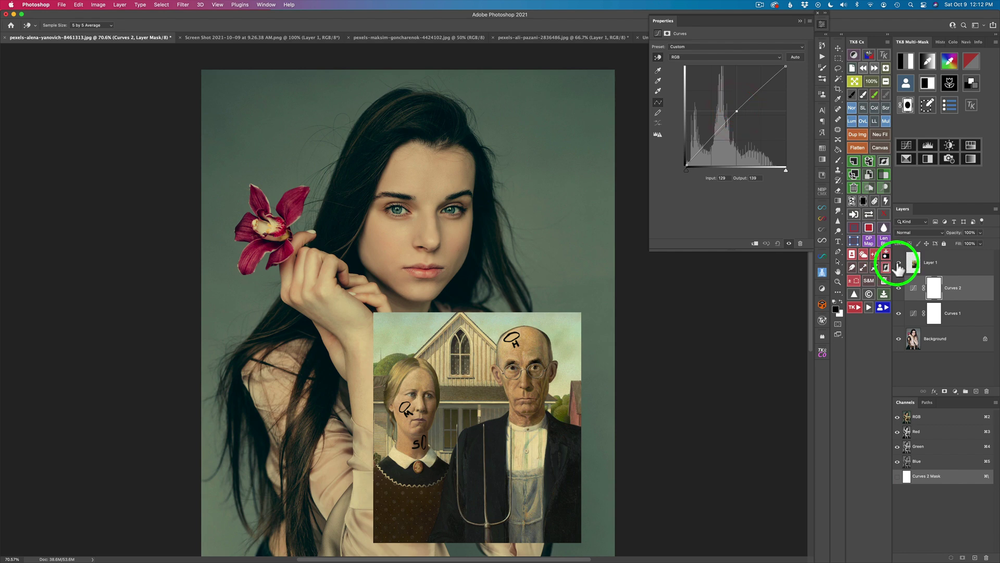
Hide the painting layer and compare the whole portrait with both Curves layers switched off and back on.
left_click(899, 264)
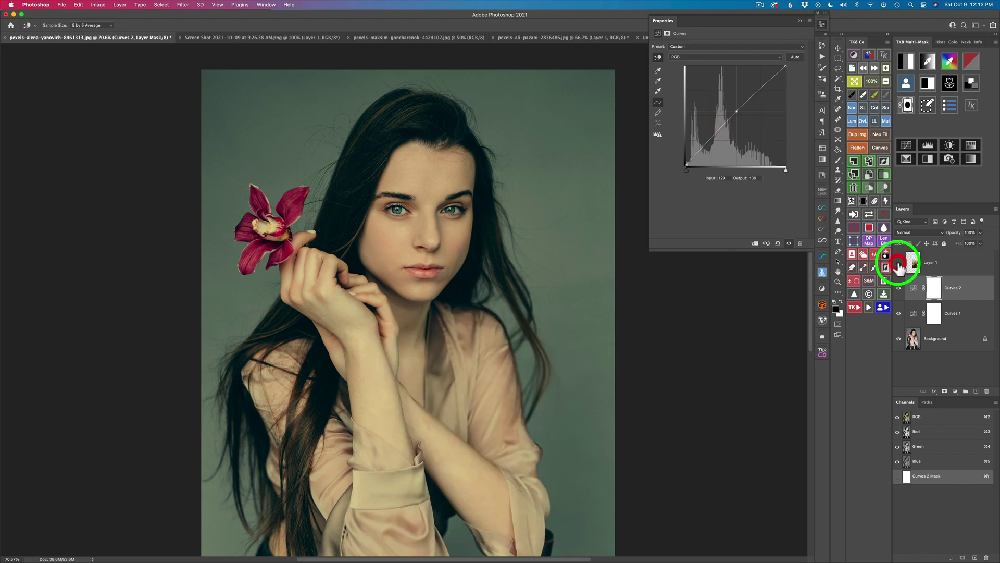
scroll(472, 260, "down", 5)
scroll(471, 261, "up", 2)
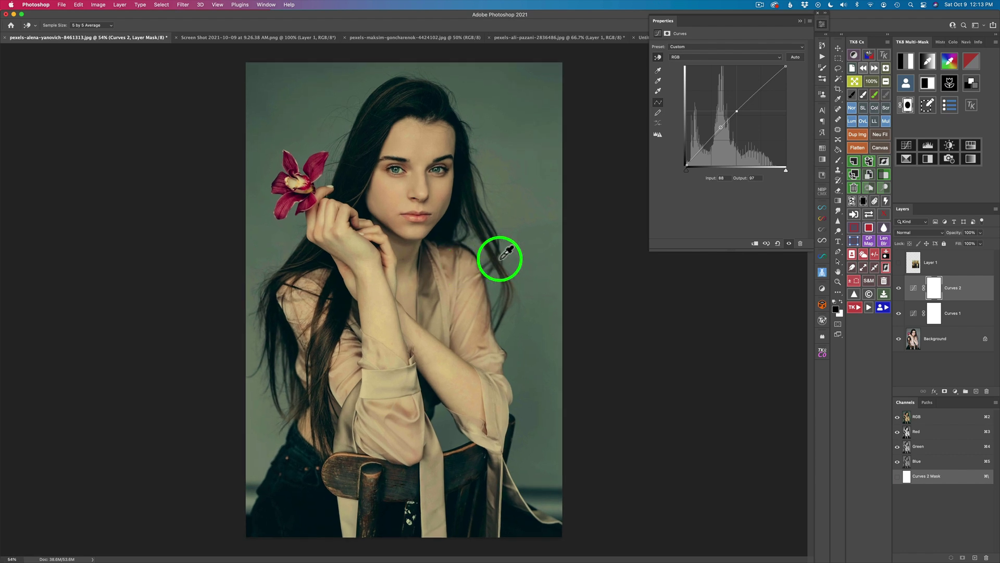
left_click(899, 288)
left_click(898, 313)
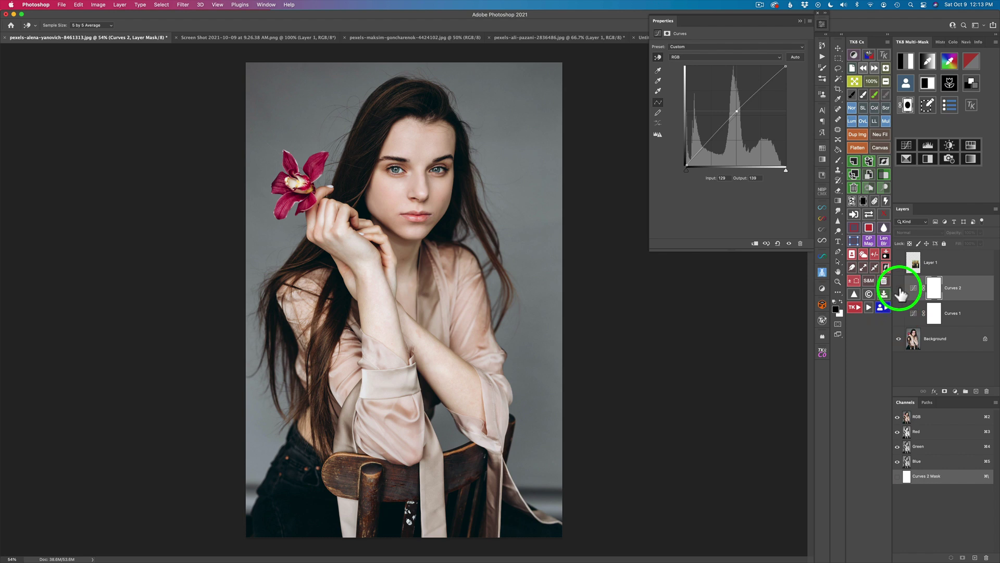
left_click(899, 287)
left_click(899, 313)
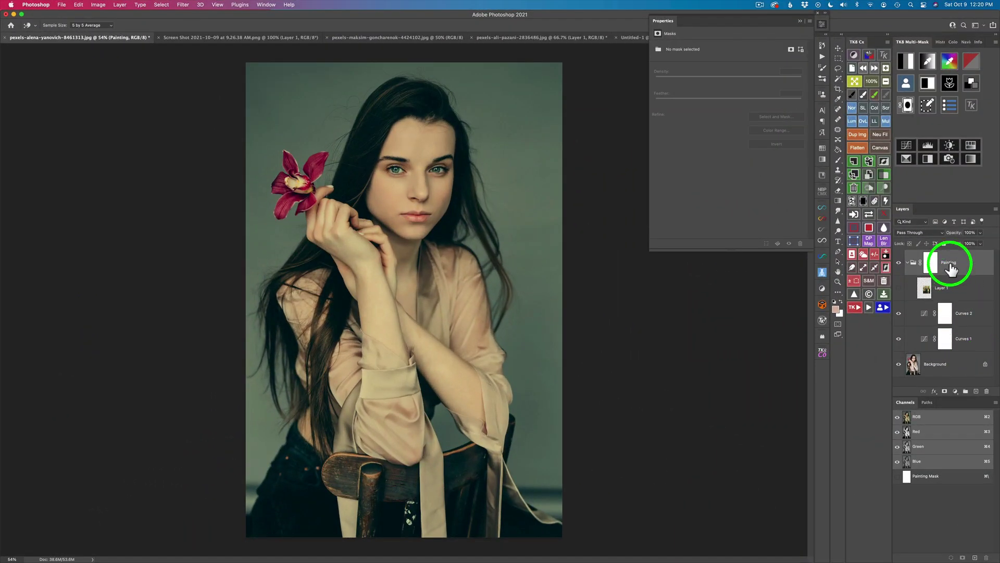
Collapse and hide the Painting group, and copy the photo of the woman seen from behind into the portrait document as a new layer.
left_click(907, 263)
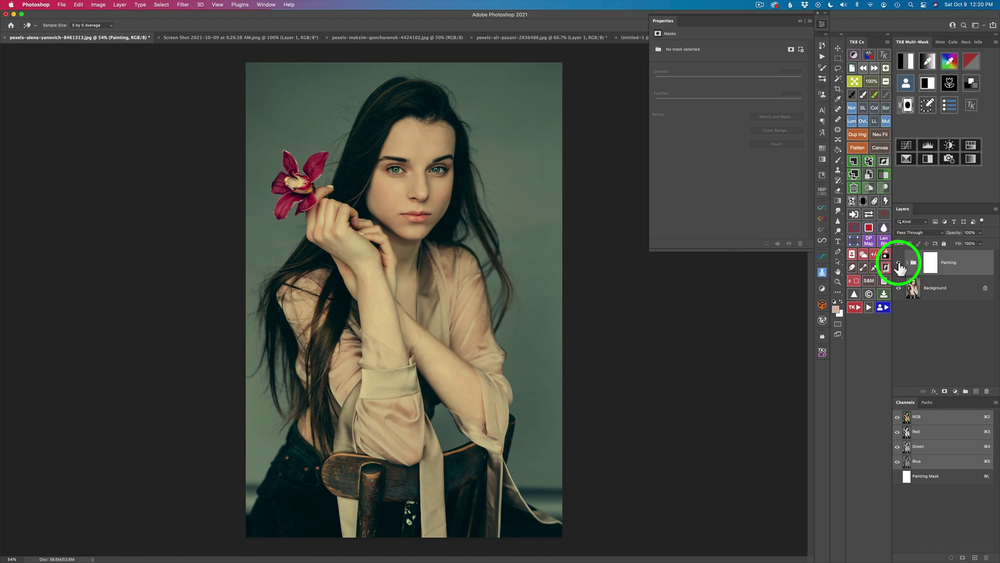
left_click(900, 264)
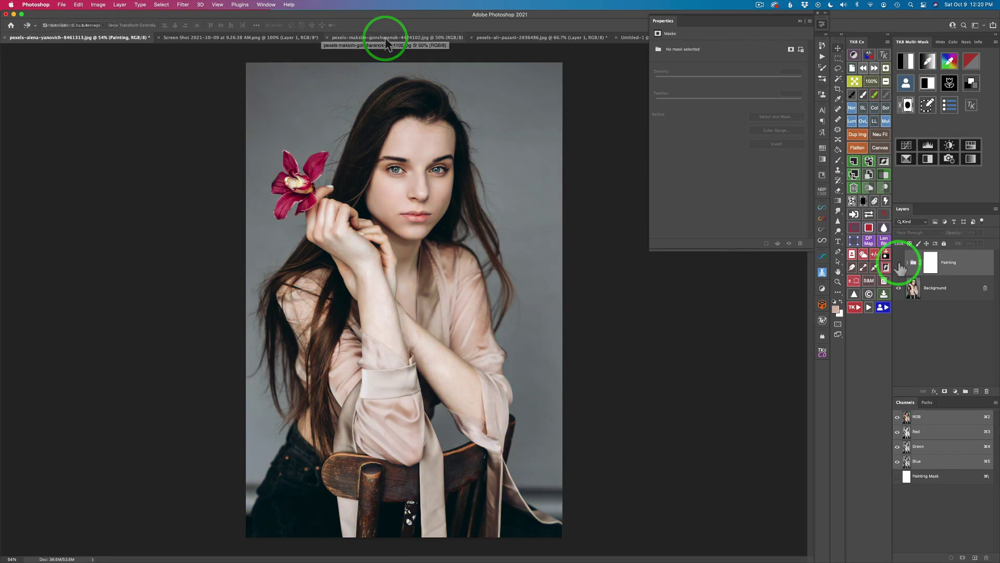
left_click(386, 37)
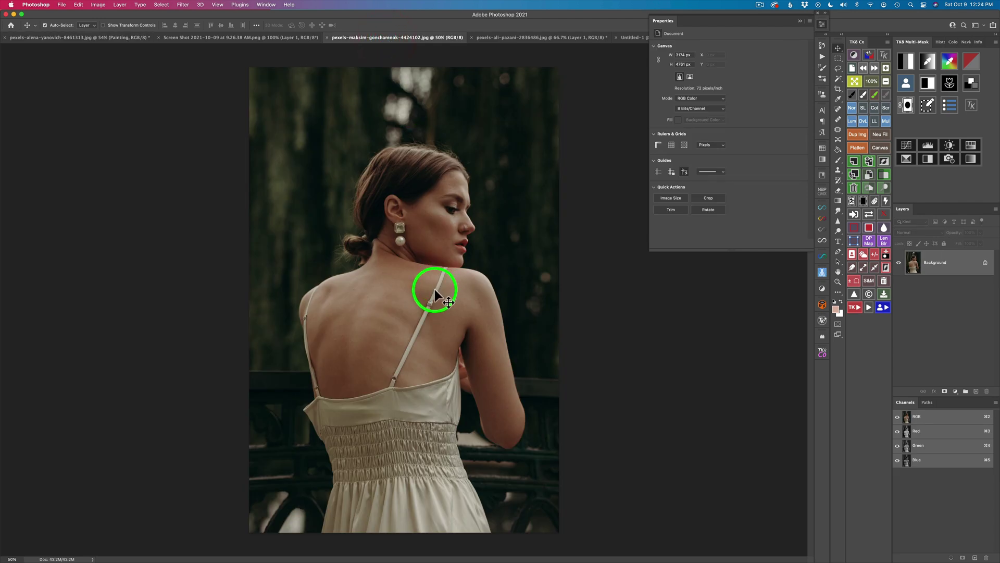
left_click_drag(434, 290, 373, 231)
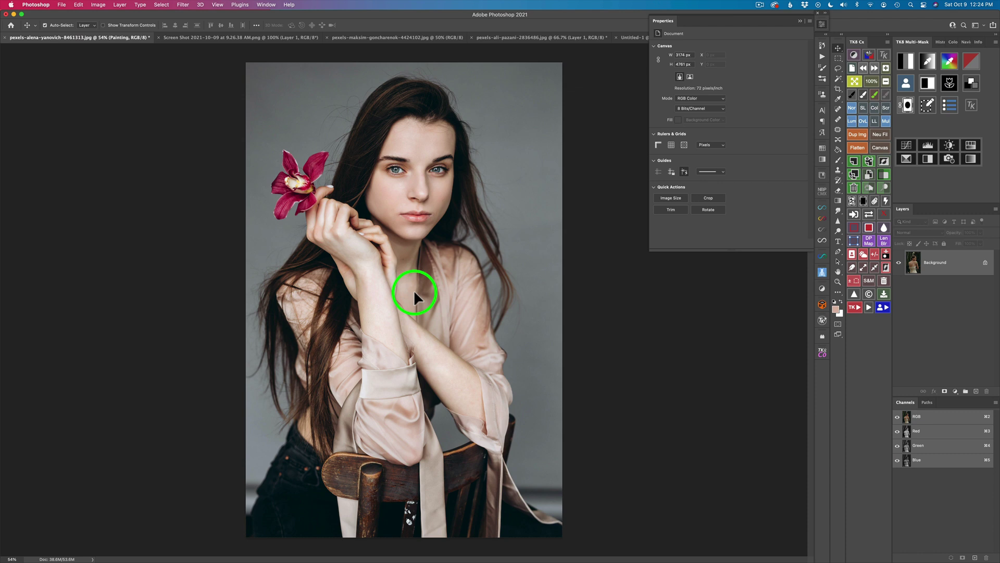
left_click_drag(413, 290, 414, 290)
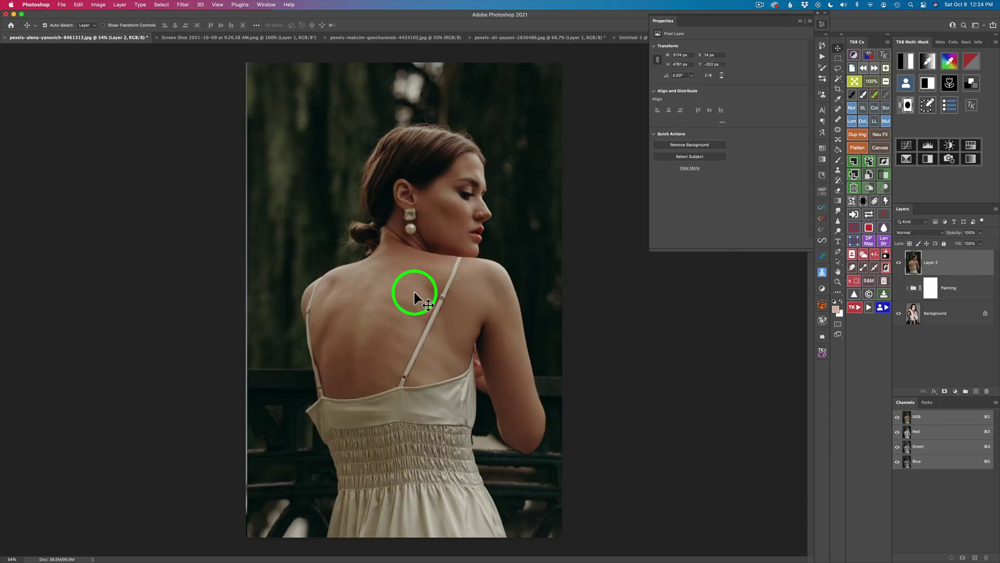
Scale the reference photo layer to about 46% and place it beside the portrait's face, leaving the whole face uncovered.
key("super+t")
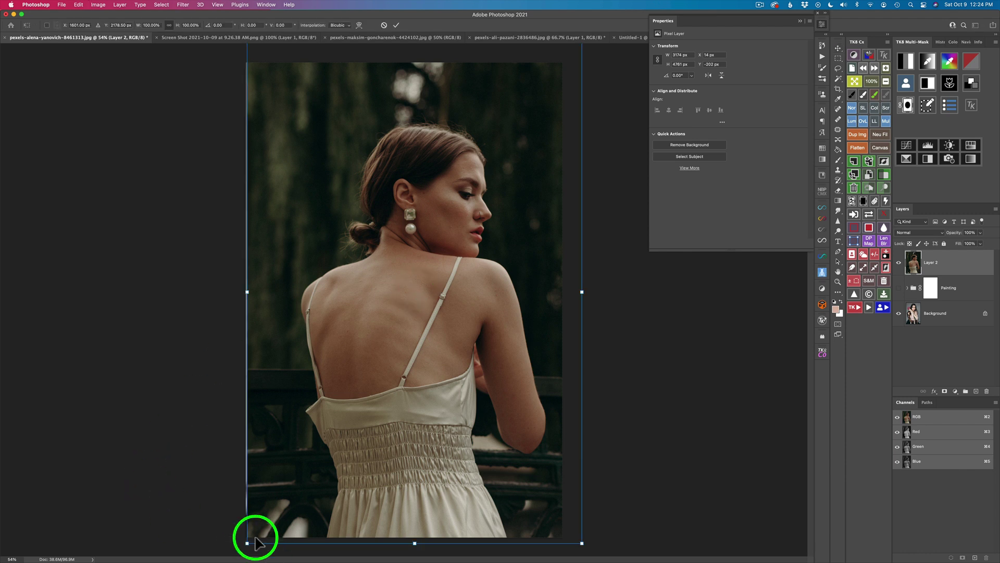
left_click_drag(247, 542, 488, 263)
left_click_drag(519, 161, 368, 356)
left_click_drag(432, 237, 469, 217)
left_click_drag(382, 291, 328, 180)
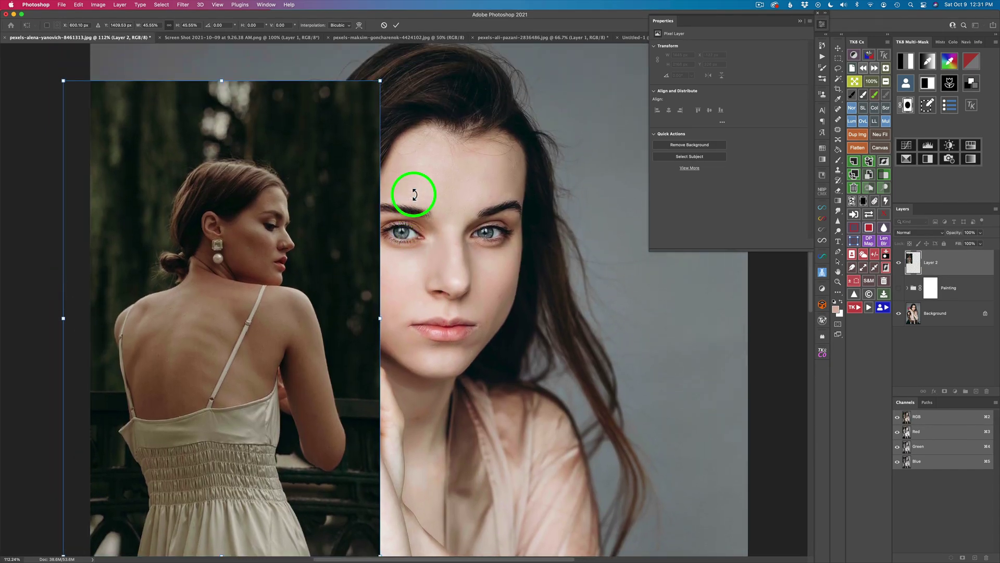
scroll(414, 194, "up", 2)
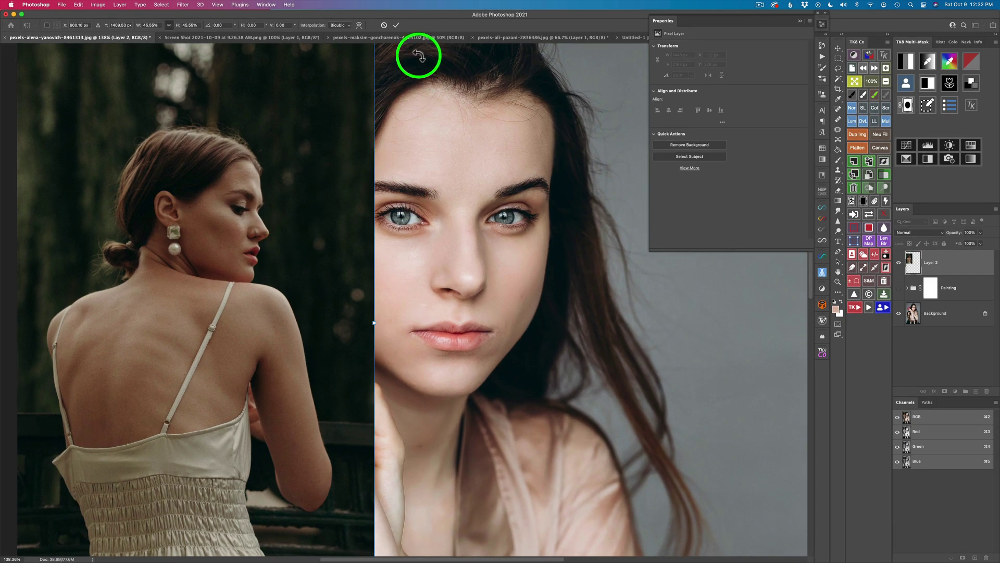
left_click(397, 24)
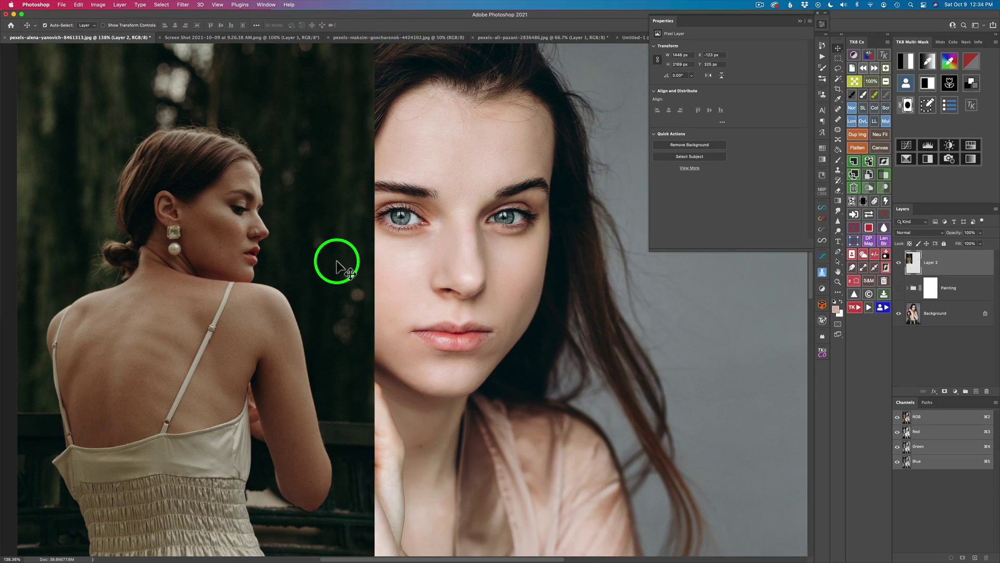
left_click_drag(337, 263, 298, 262)
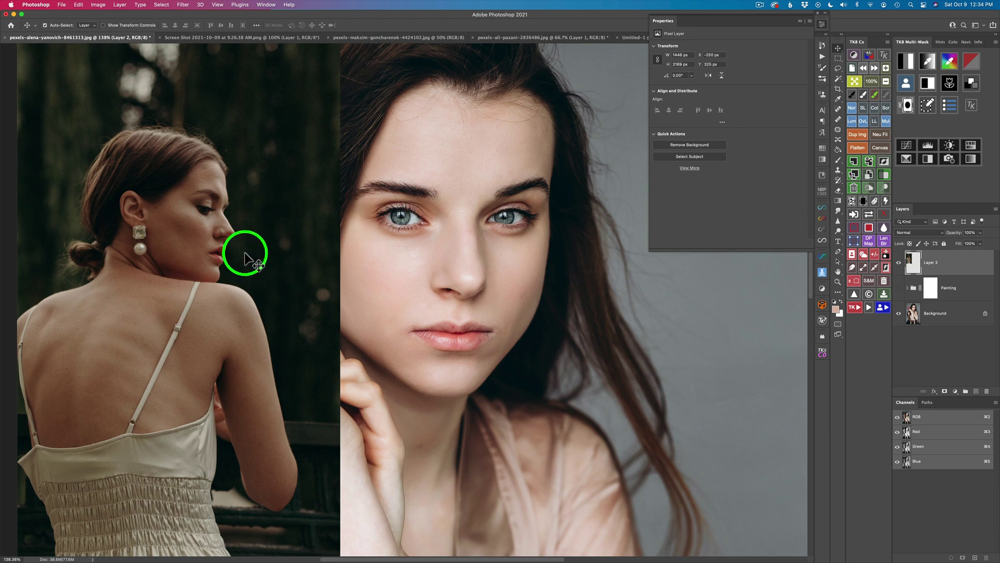
Lasso the bright forehead skin on the reference woman and fill it with its average colour using the Average filter.
key("l")
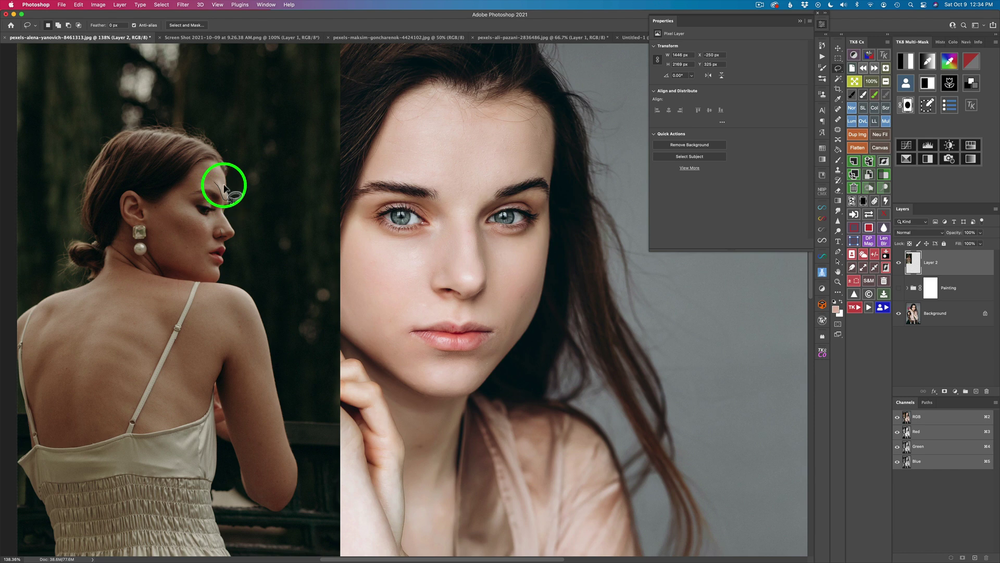
left_click_drag(214, 183, 212, 179)
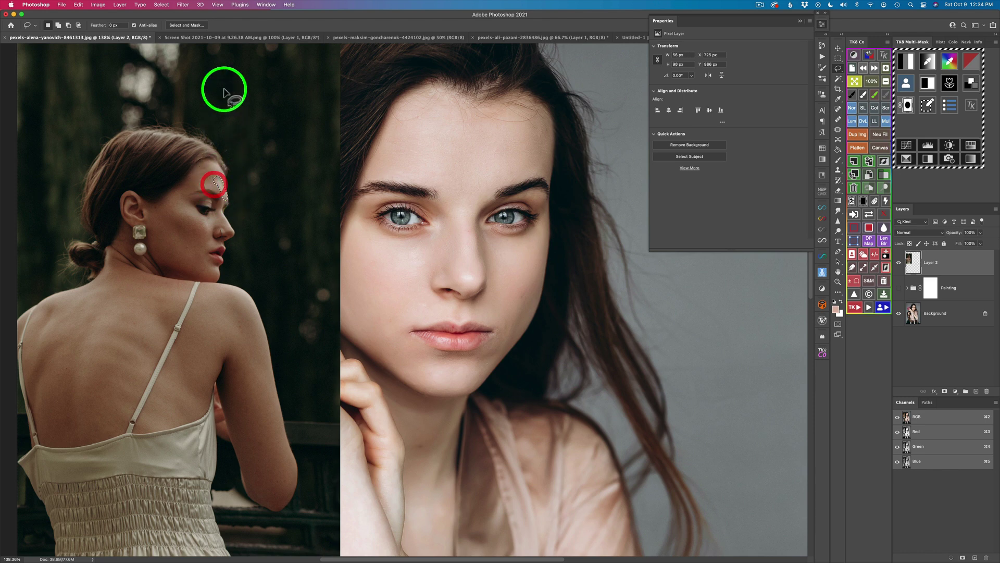
left_click(183, 5)
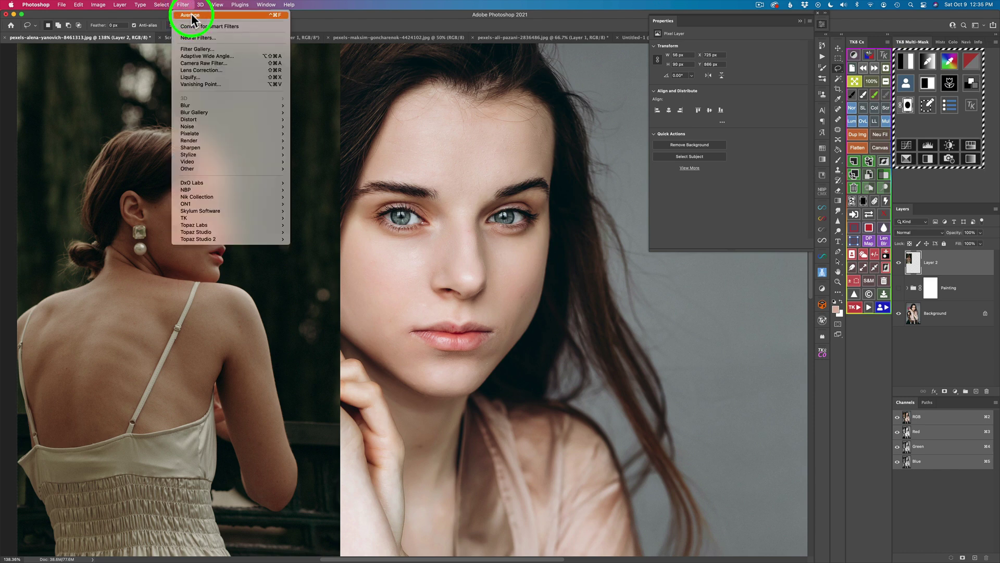
left_click(192, 16)
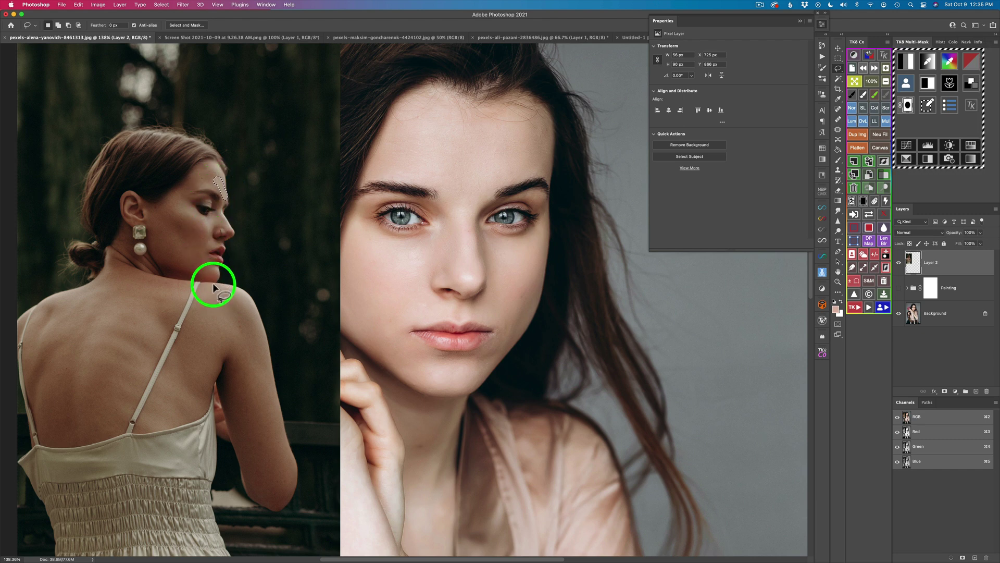
Average the colour of a lassoed midtone patch on the reference woman's cheek, and deselect it.
left_click(187, 222)
left_click(184, 5)
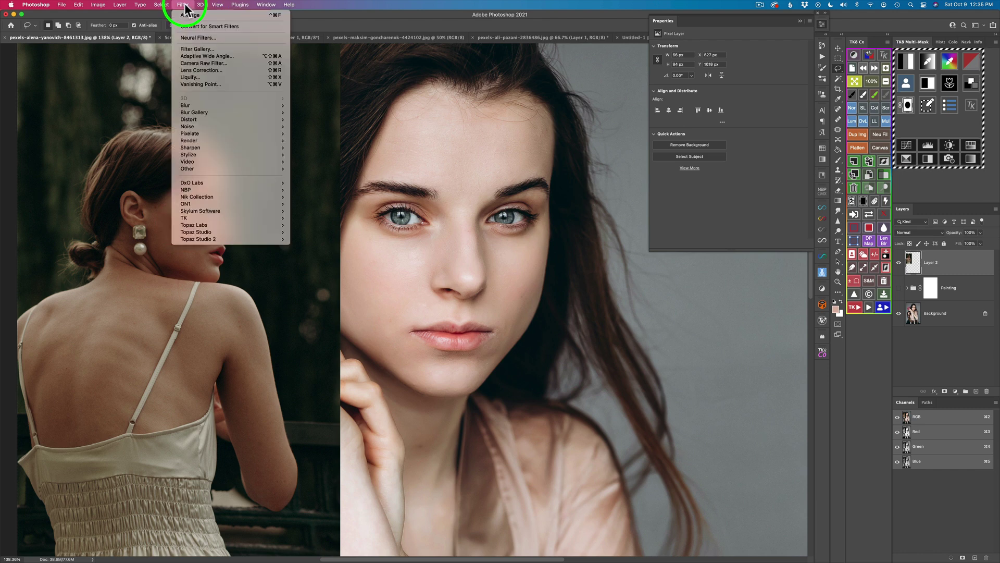
left_click(183, 5)
key("alt+BackSpace")
key("super+d")
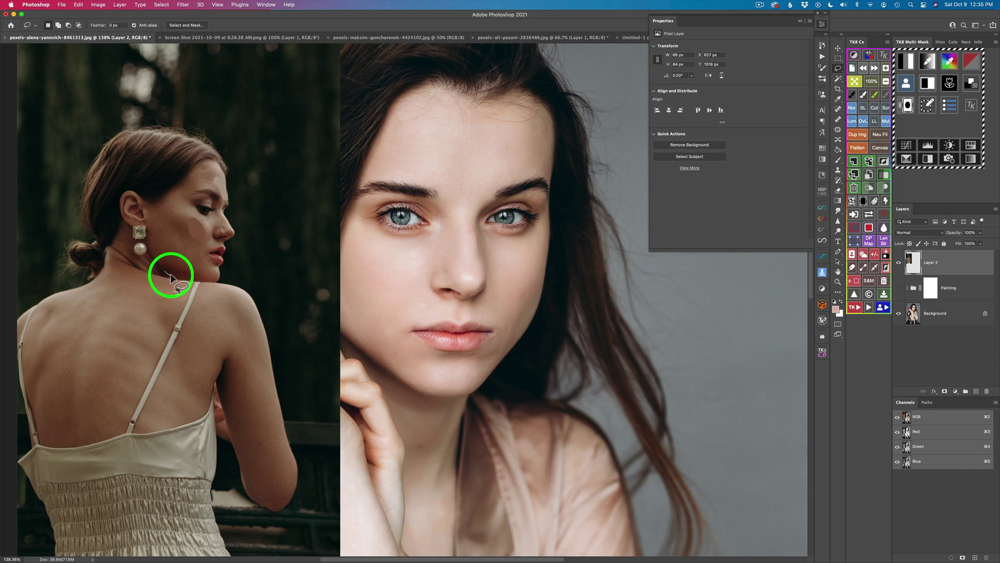
Average the colour of a lassoed shadow patch along the reference woman's jaw, and deselect it.
left_click_drag(162, 264, 177, 275)
left_click(183, 6)
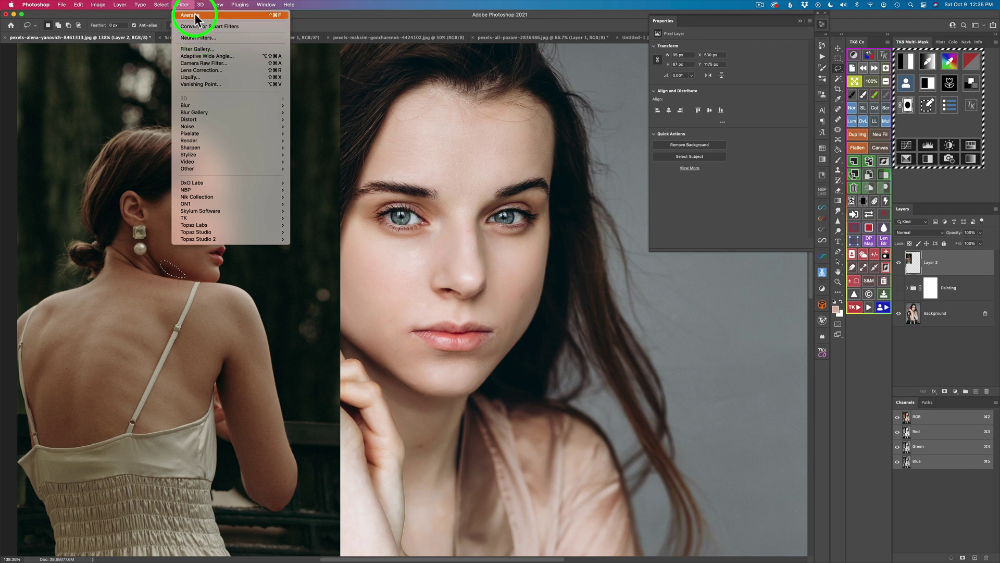
left_click(195, 15)
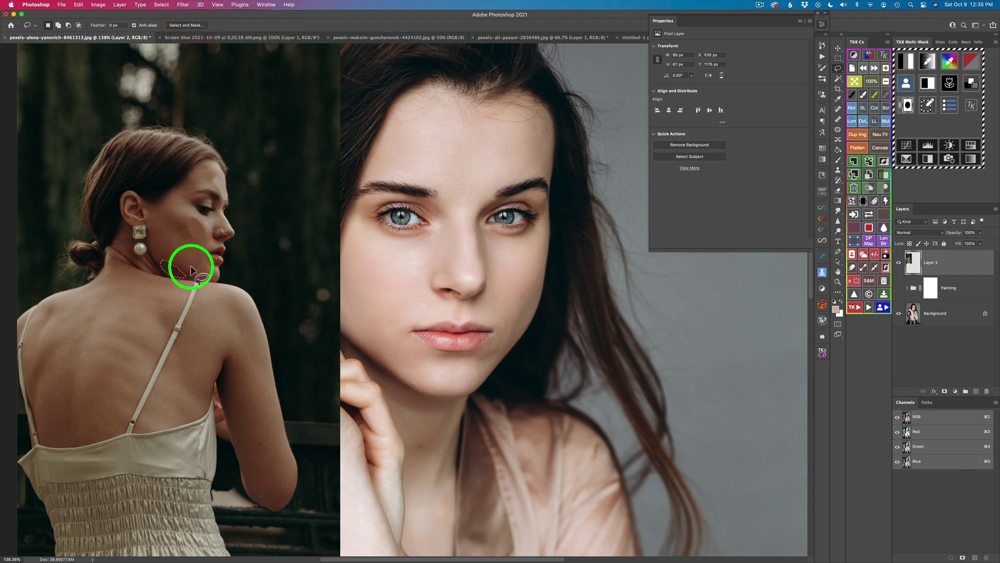
key("super+d")
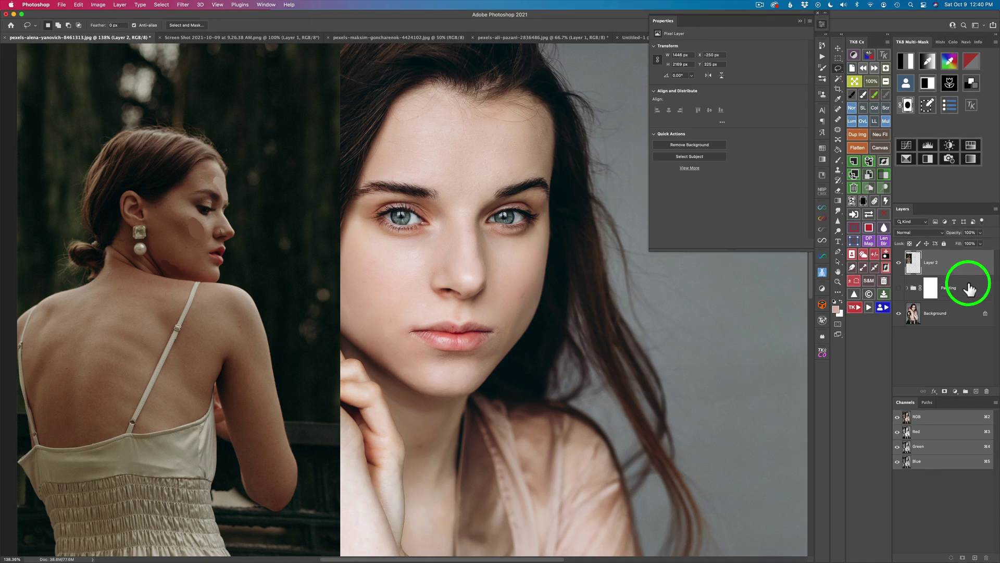
Add a Curves adjustment layer directly above the Painting group and make the adjustment active instead of its mask.
left_click(969, 286)
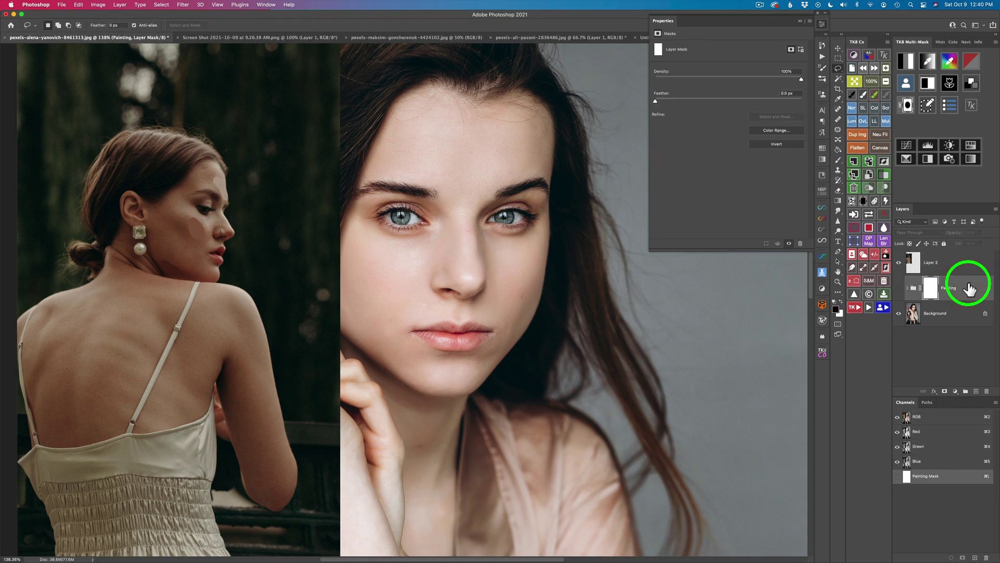
left_click(956, 390)
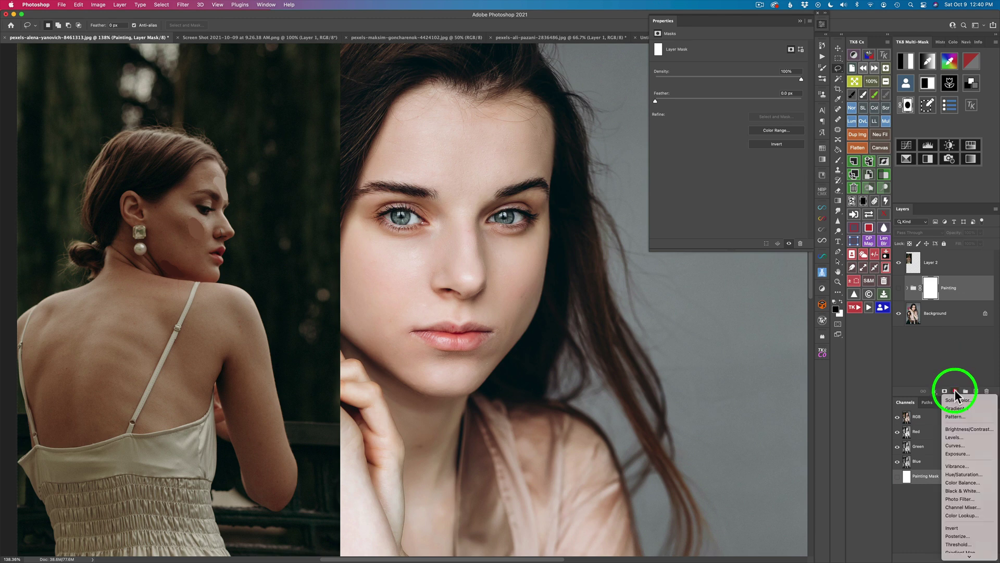
left_click(961, 446)
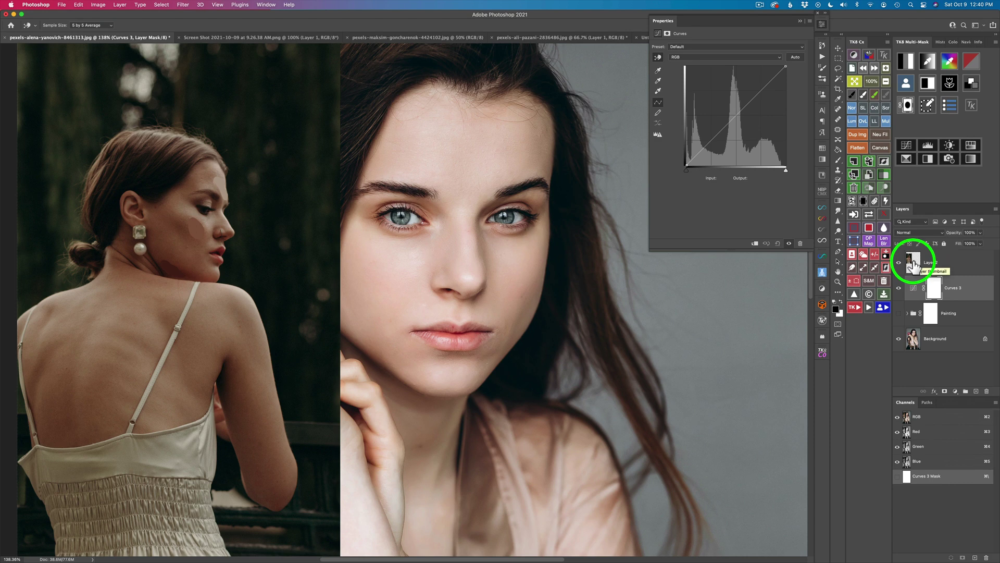
left_click(915, 291)
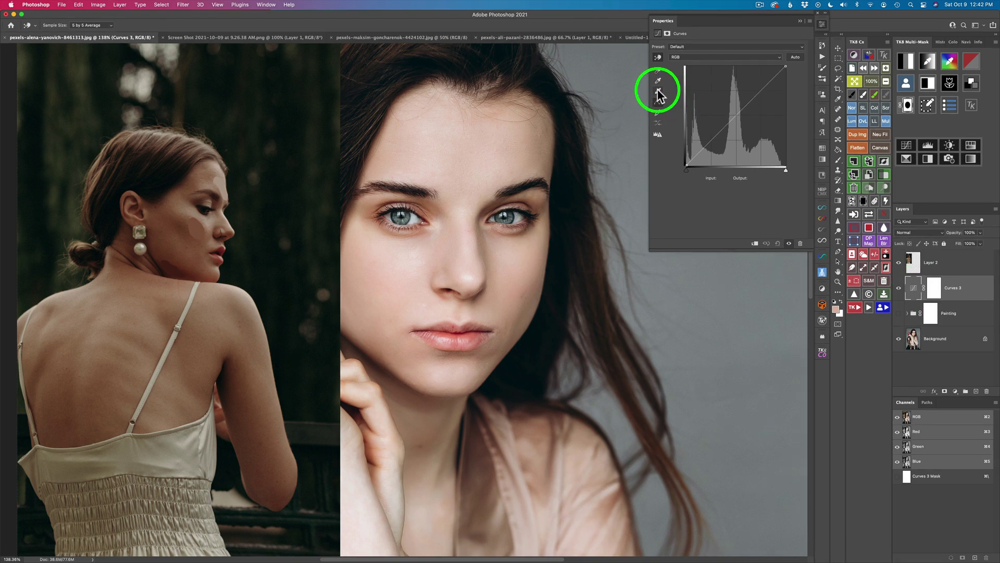
Set the target highlight colour to b19d8d from the averaged forehead without saving defaults, and apply it to the portrait's nose highlight.
double_click(659, 93)
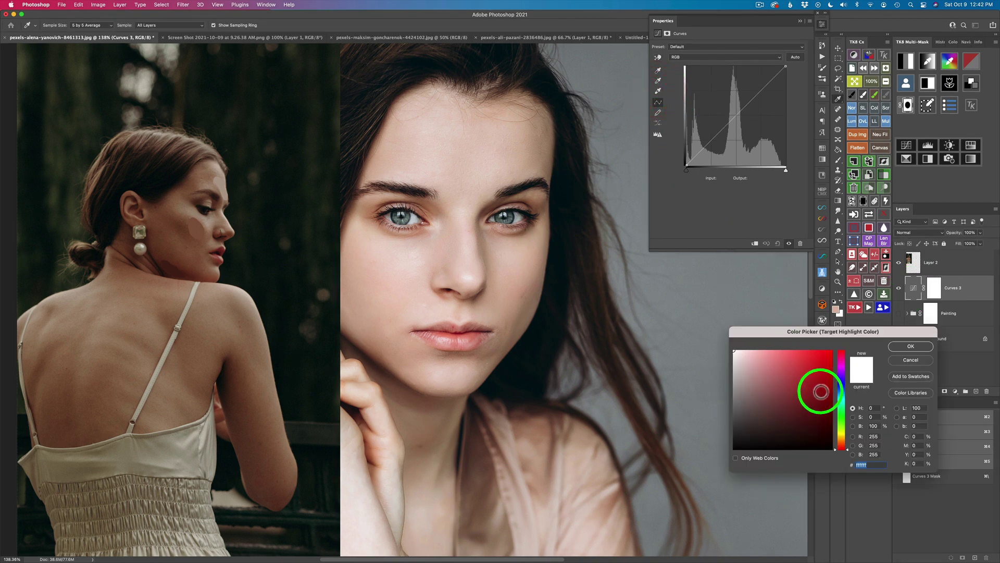
left_click(220, 185)
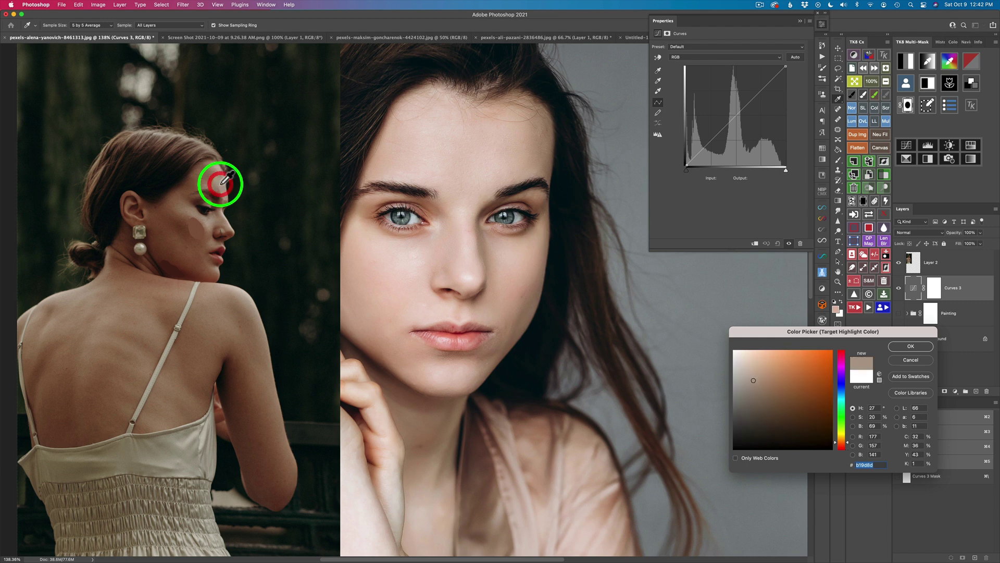
left_click(920, 349)
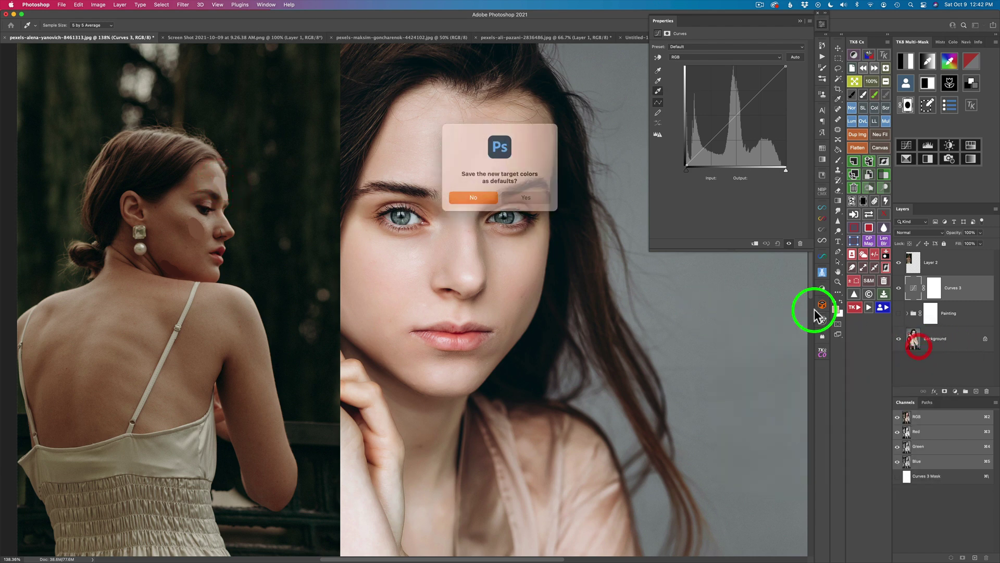
left_click(479, 193)
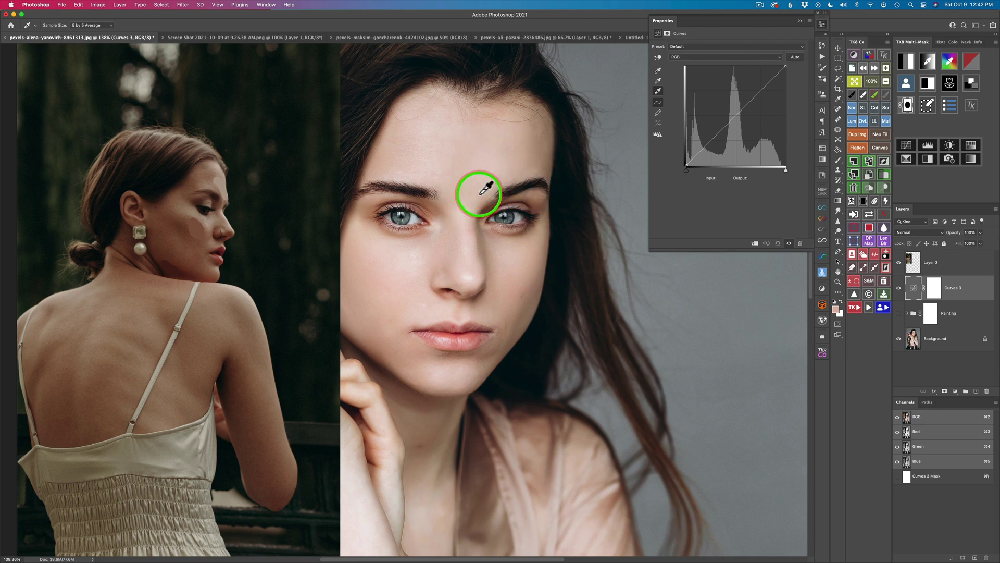
left_click(471, 277)
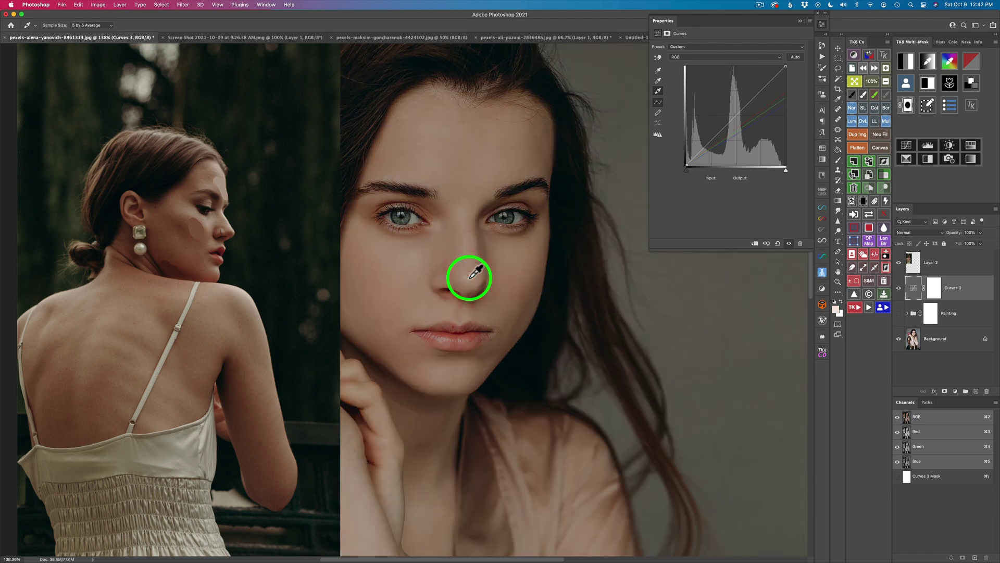
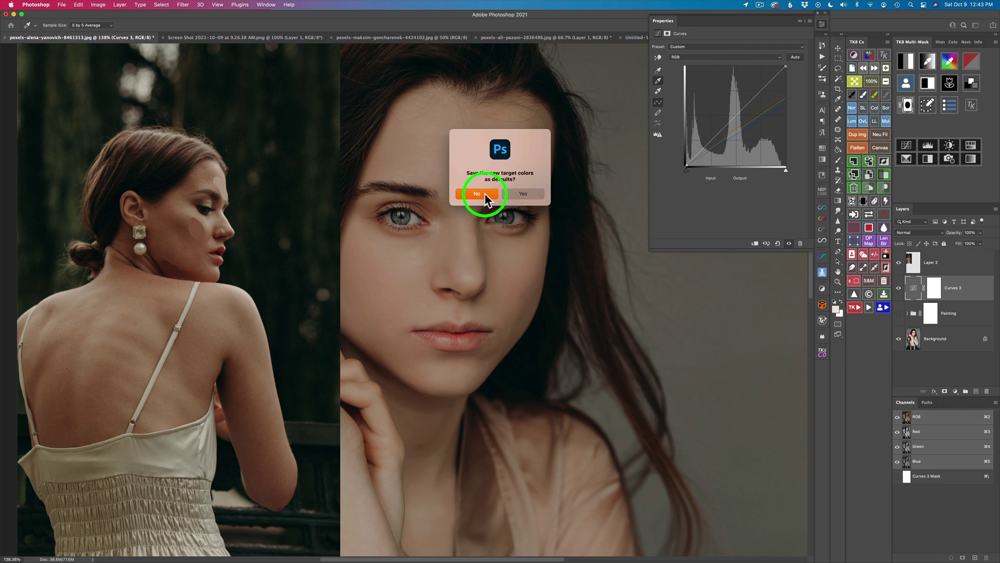
Decline saving the new midtone target as a default and apply it to the midtone skin of the portrait's cheek.
left_click(484, 194)
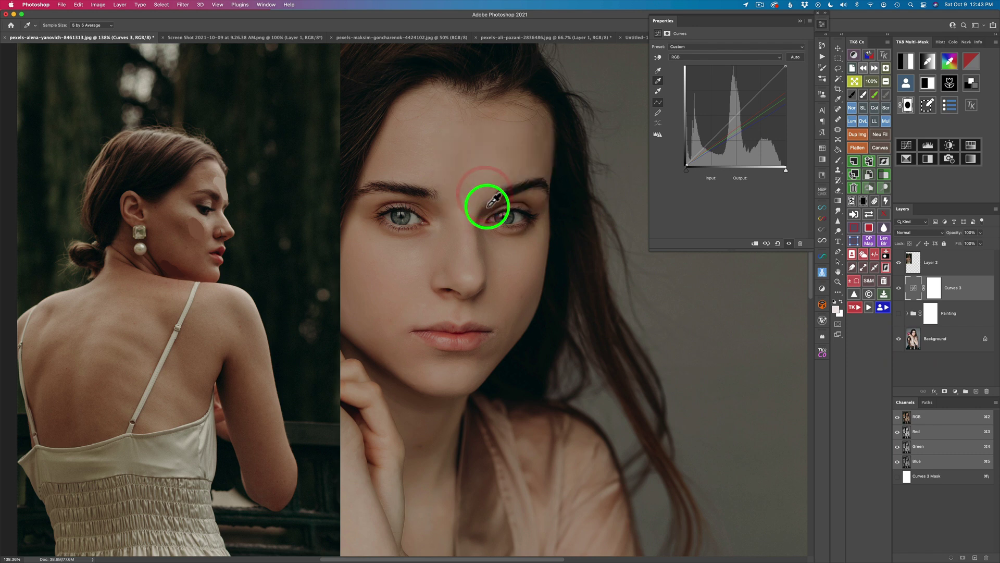
left_click(515, 271)
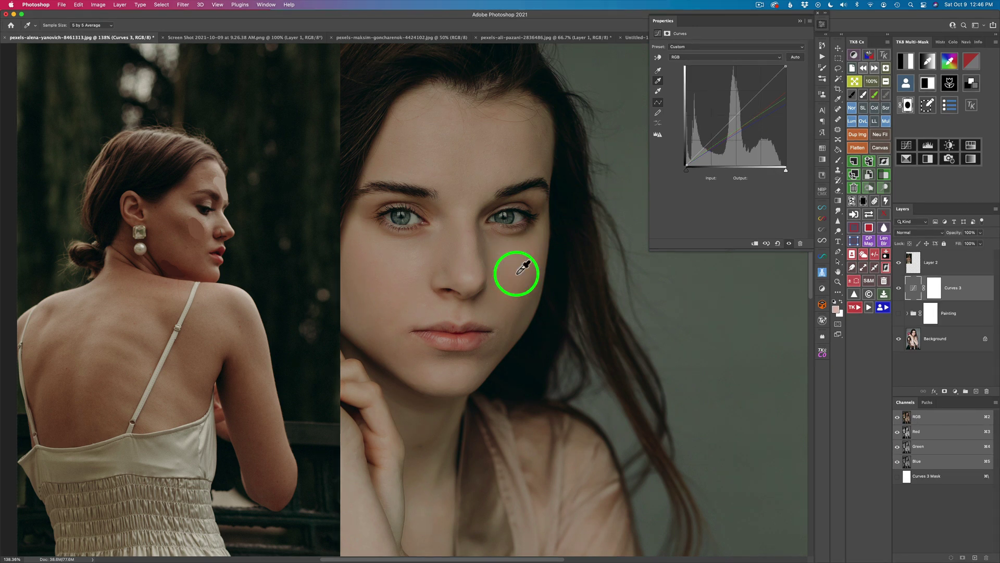
Set the target shadow colour to 492016 from the averaged jaw patch without saving it as a default.
left_click(658, 70)
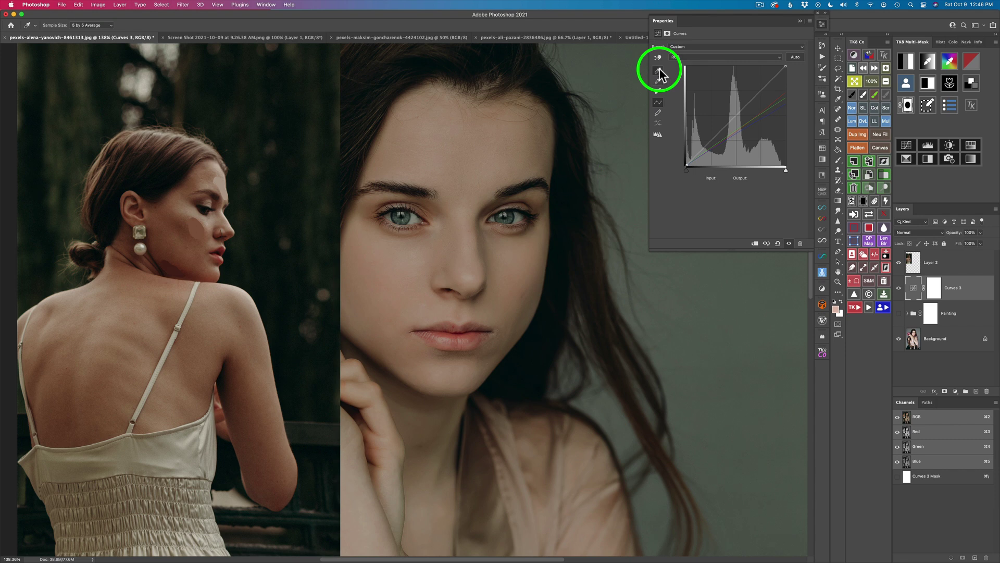
left_click(659, 72)
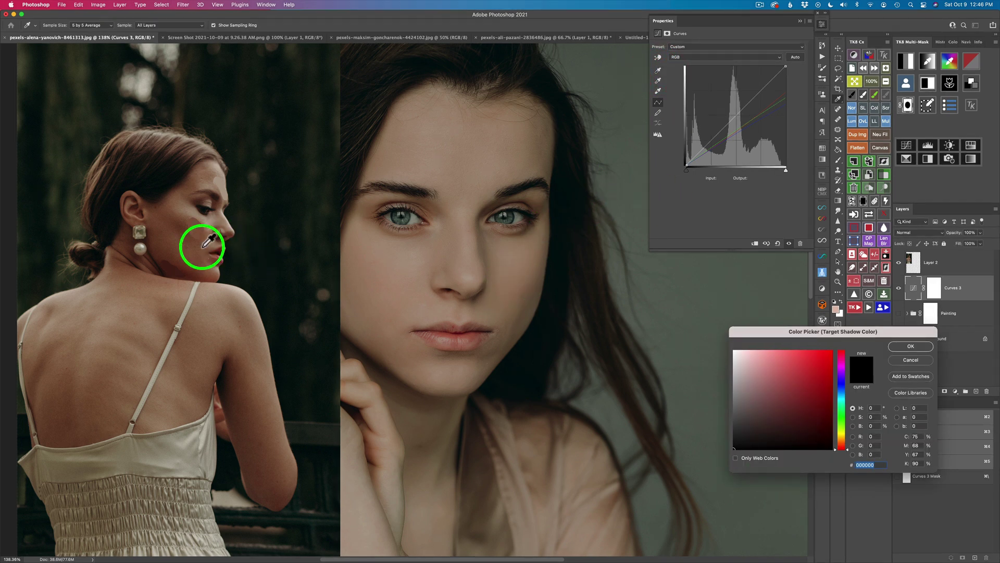
left_click(172, 269)
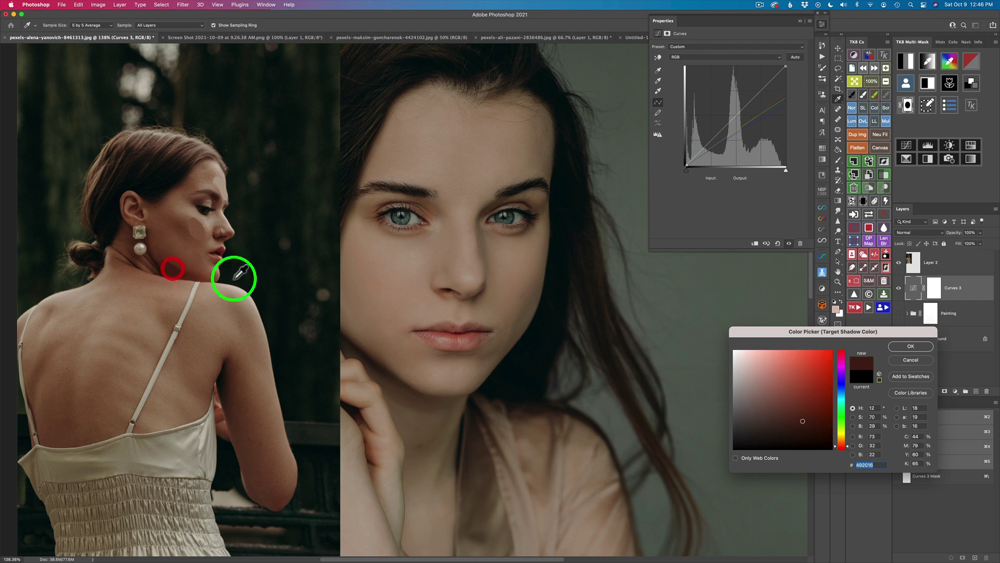
left_click(912, 346)
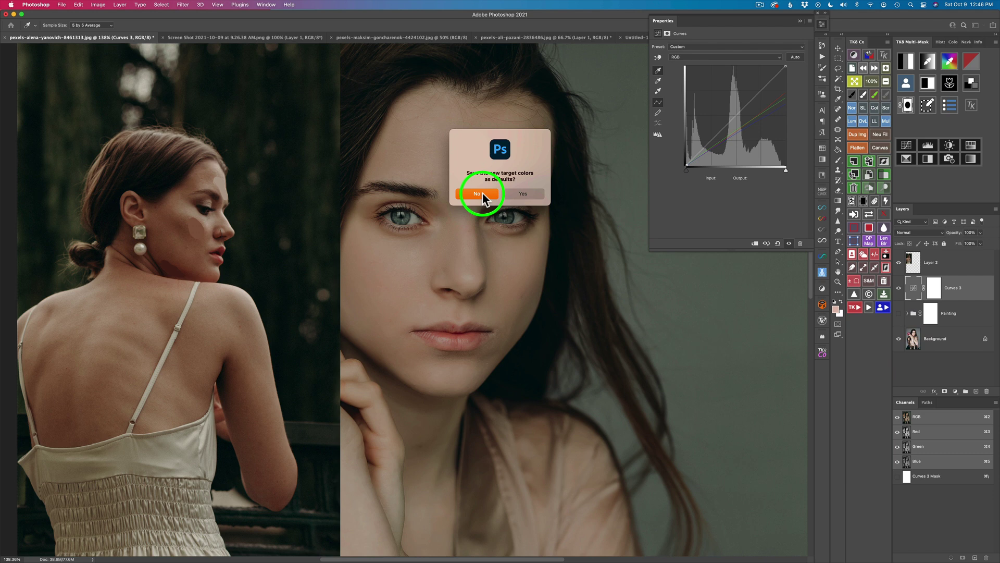
left_click(477, 194)
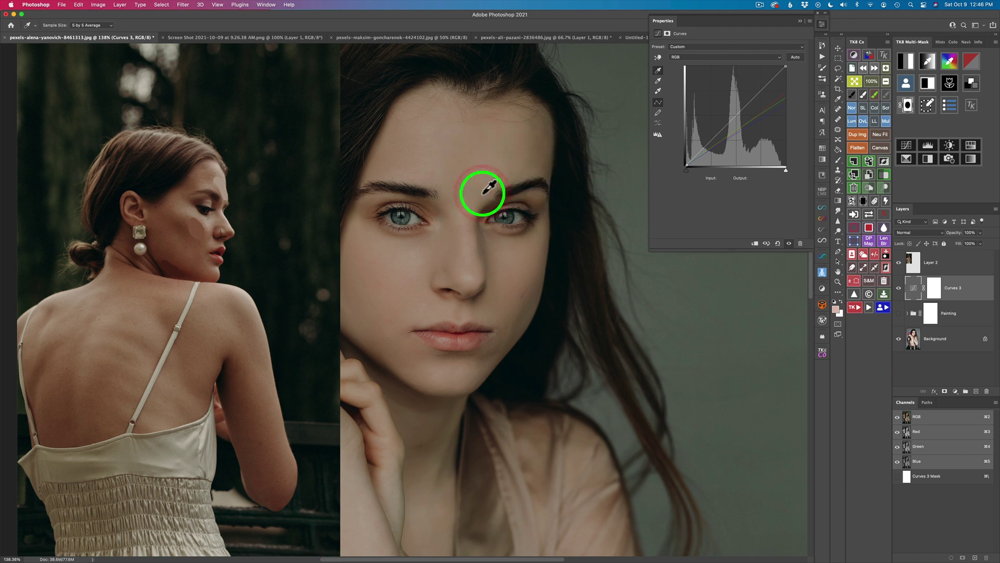
Apply the target shadow colour to the portrait's jaw shadow above the hand, resampling nearby spots to refine the match.
left_click(373, 359)
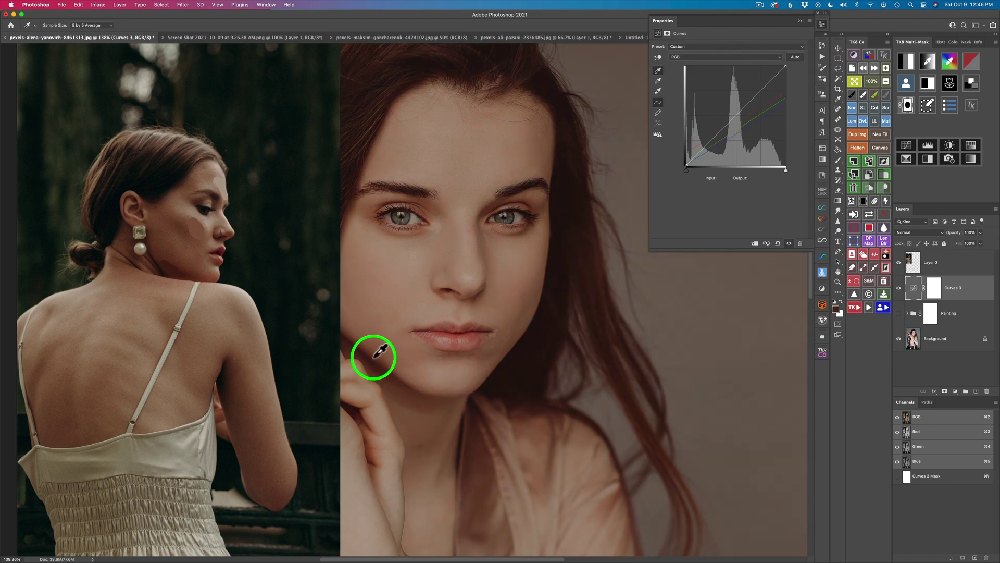
left_click(374, 357)
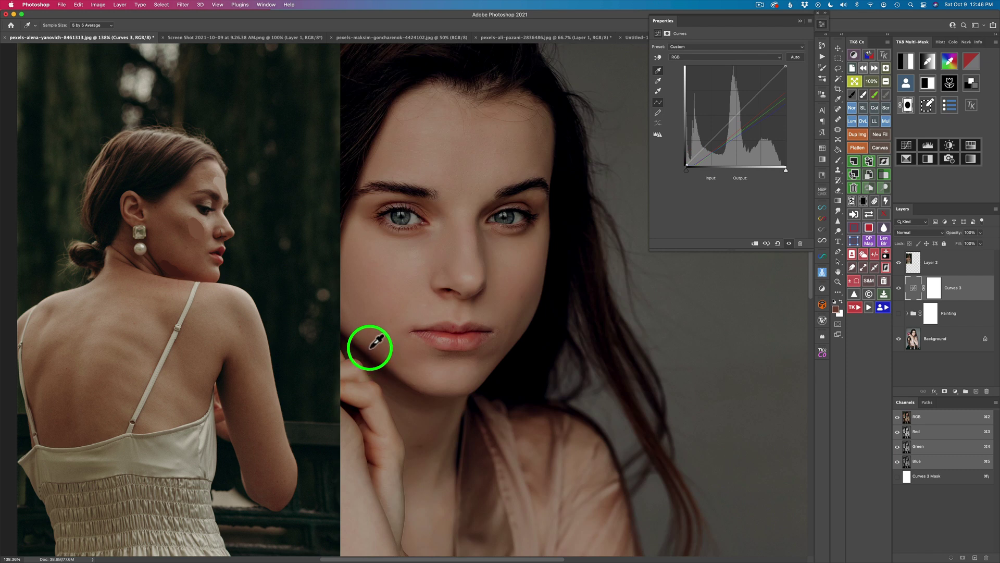
left_click(366, 356)
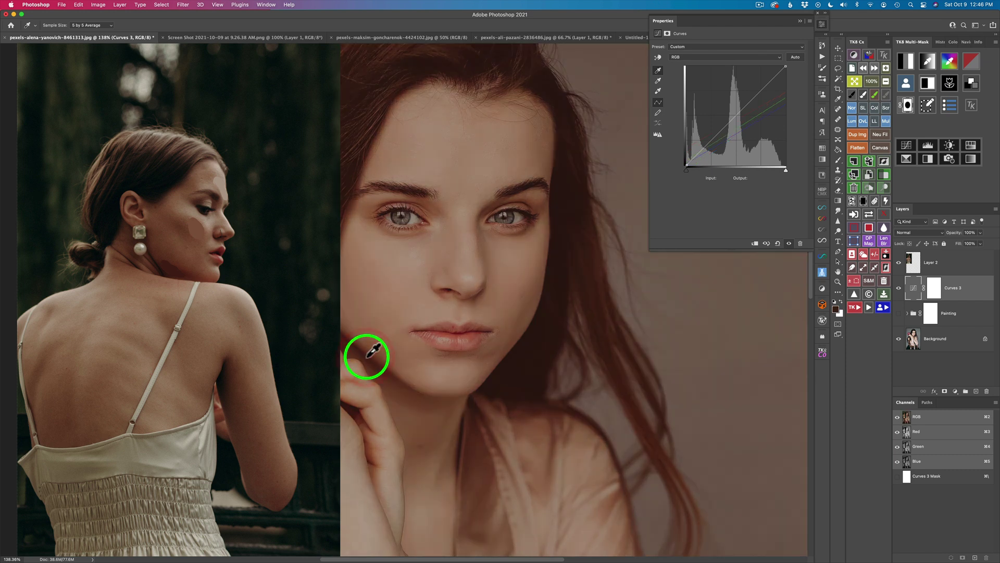
left_click(369, 353)
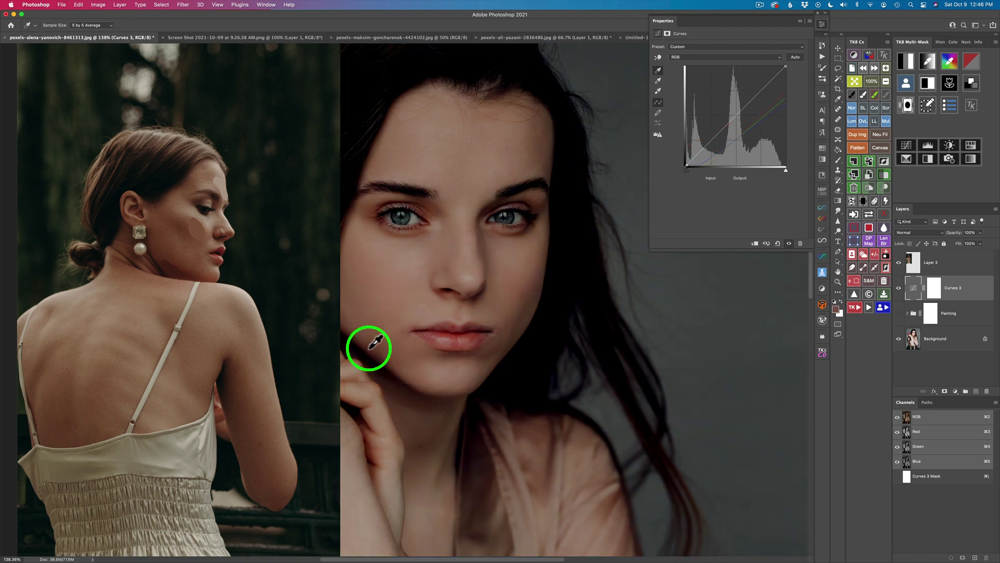
Resample the portrait's jaw shadow above the hand once more, and move the reference photo down over the portrait's arms.
left_click(366, 351)
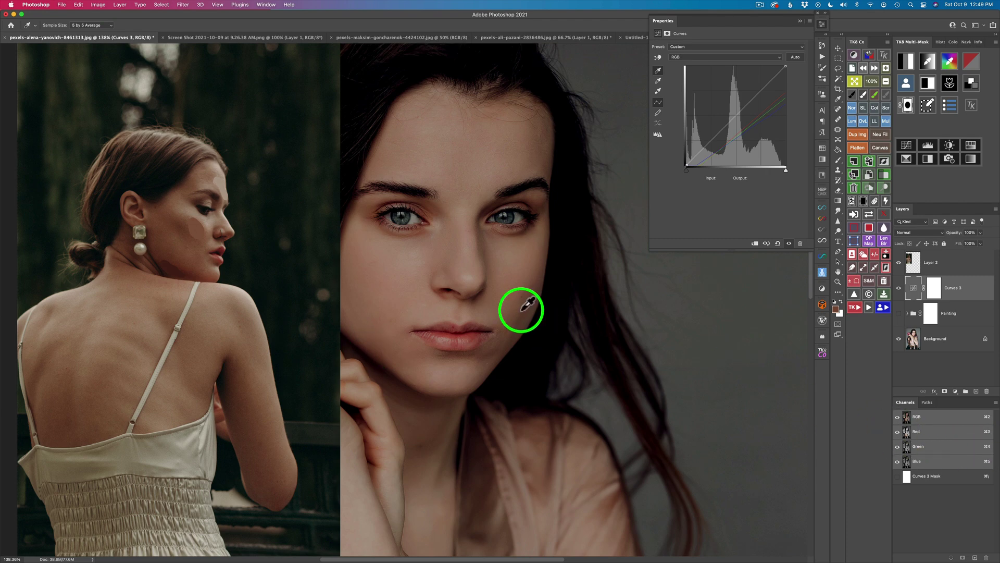
key("super+0")
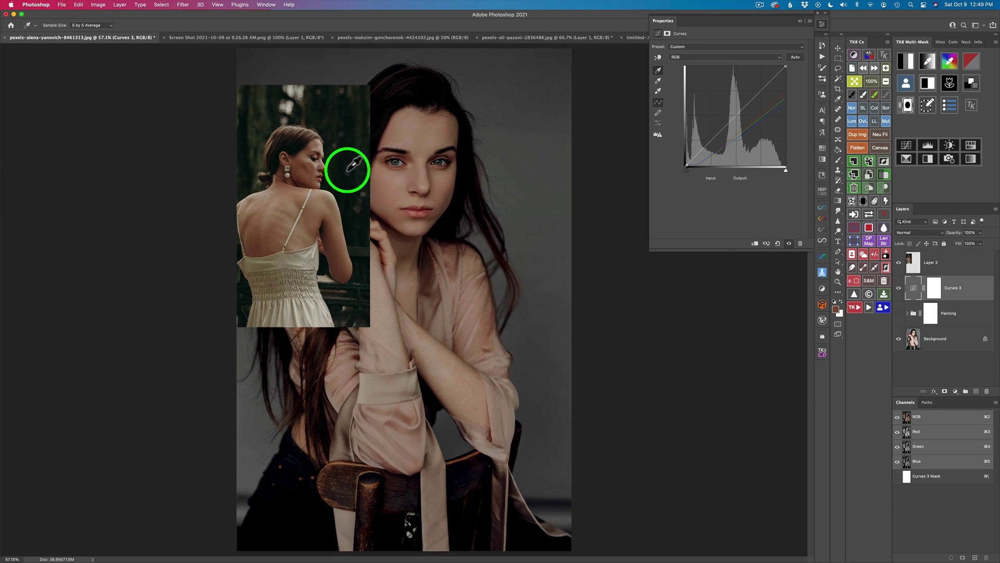
left_click(916, 263)
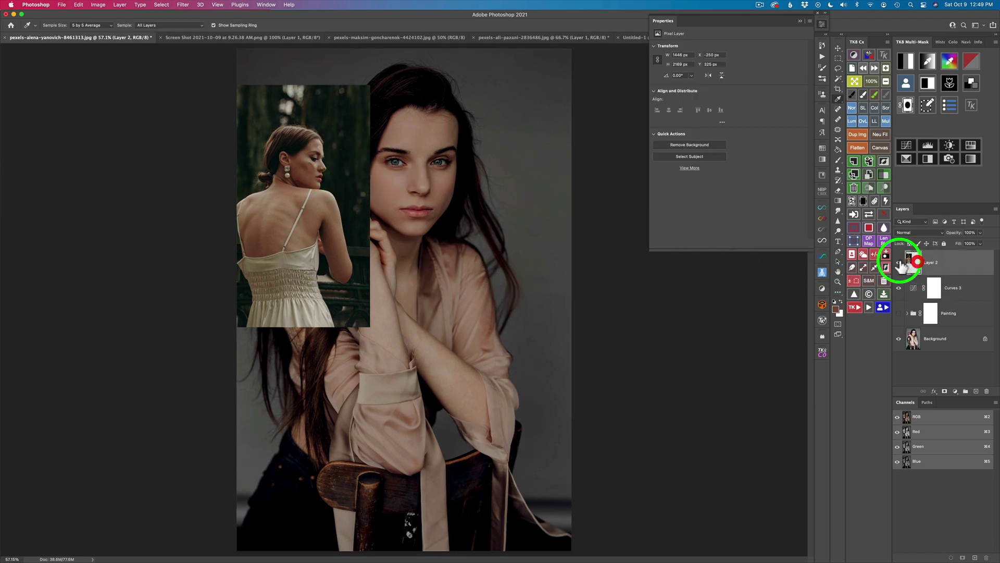
left_click_drag(330, 205, 335, 380)
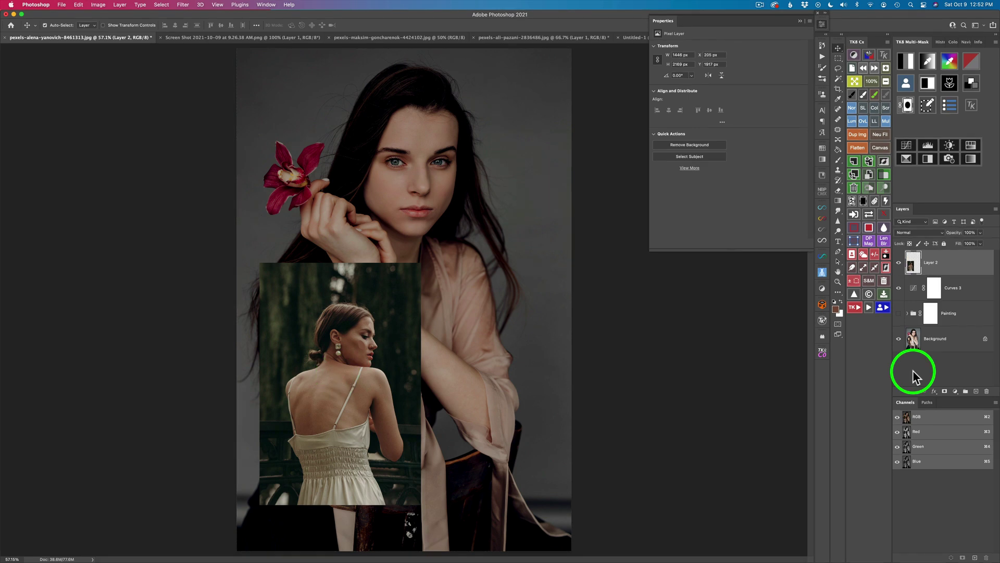
Toggle the visibility of the reference photo and the Curves 3 adjustment to compare the portrait before and after the colour match.
left_click(898, 263)
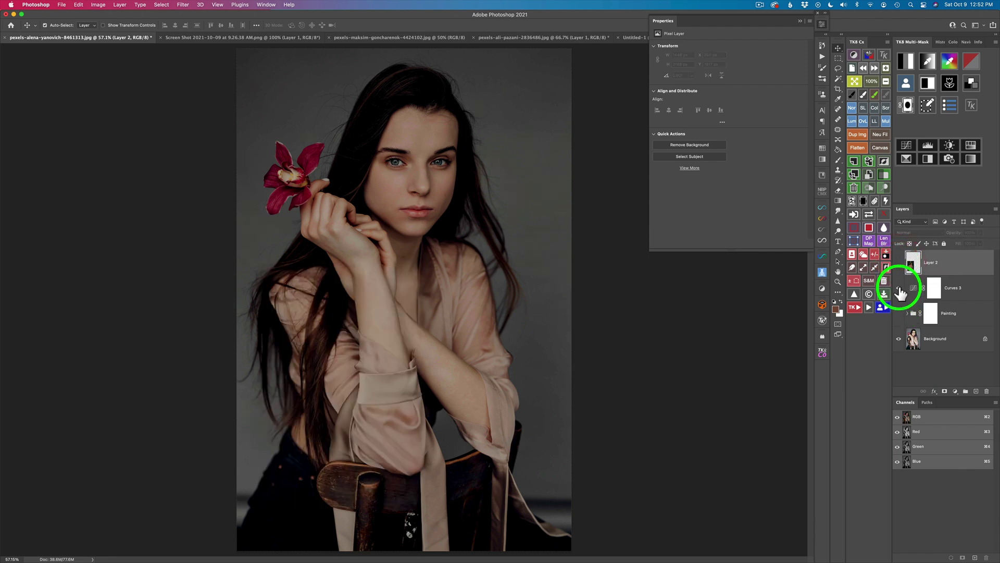
left_click(899, 290)
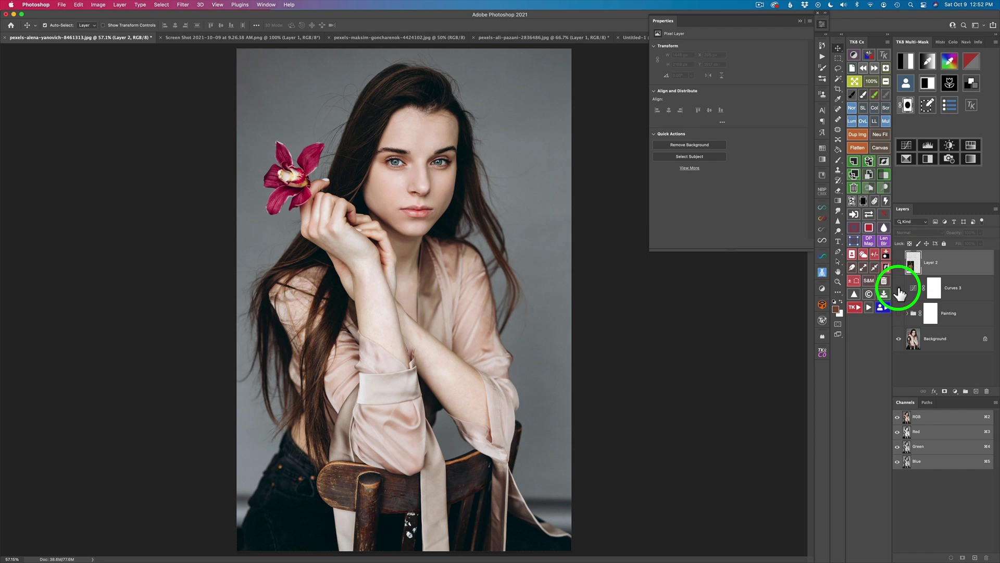
left_click(899, 289)
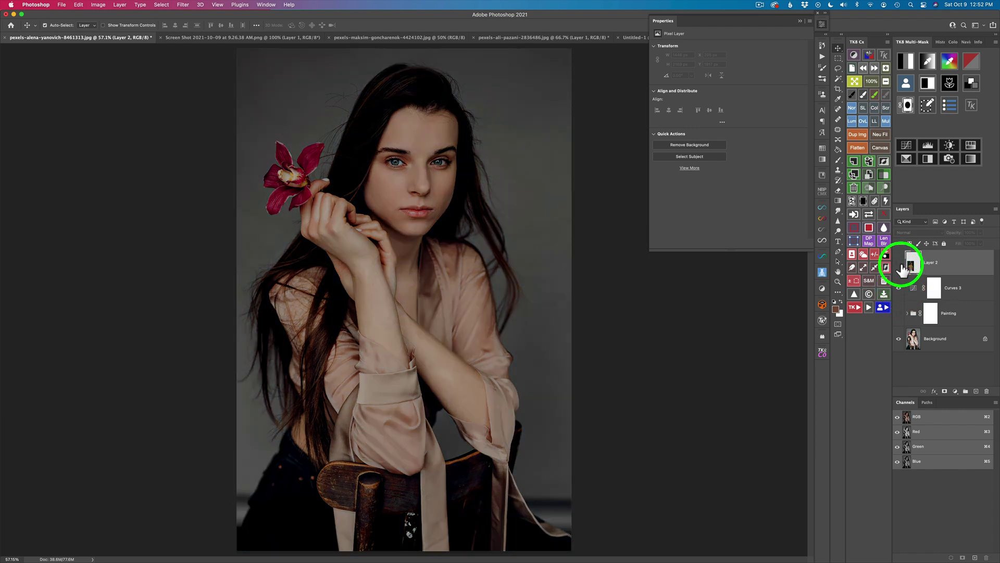
left_click(900, 265)
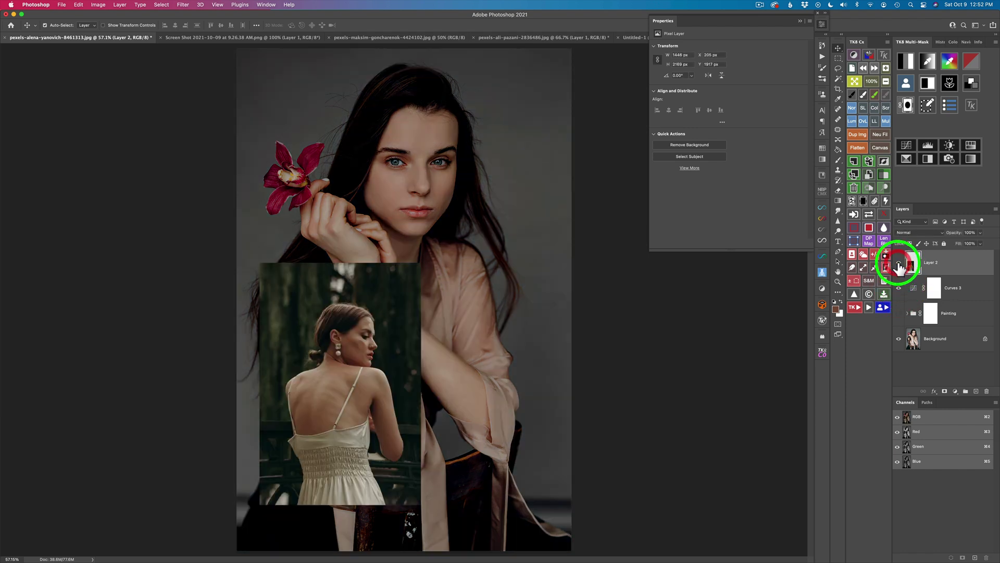
left_click(899, 266)
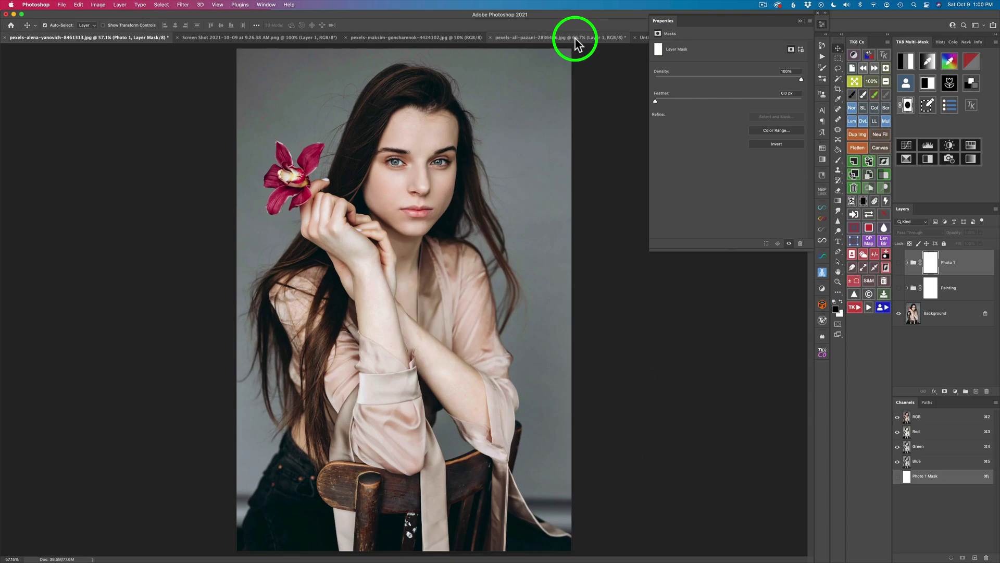
Bring the face crop from the teal-background reference photo into the portrait document and place it beside the portrait's face.
left_click(574, 37)
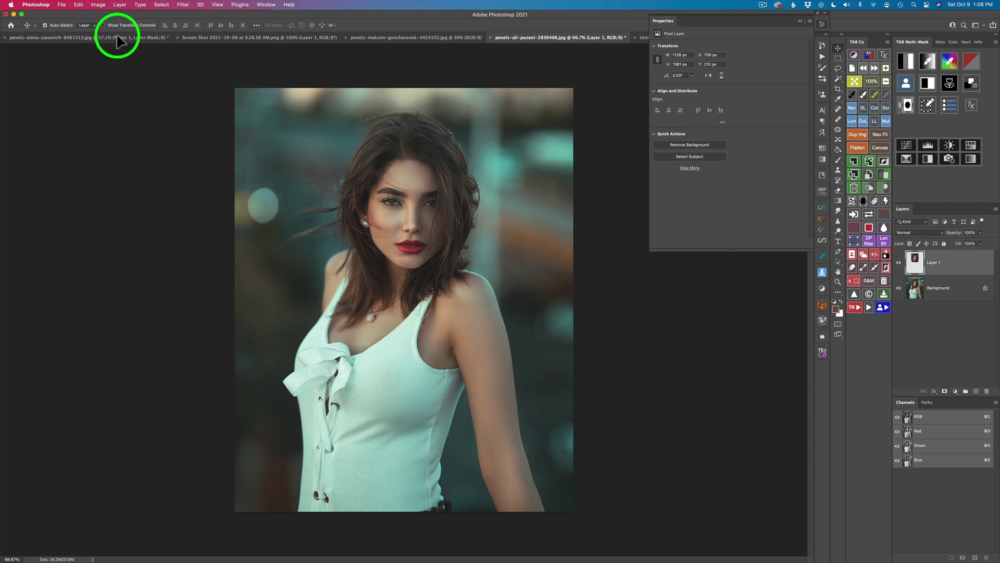
left_click(118, 38)
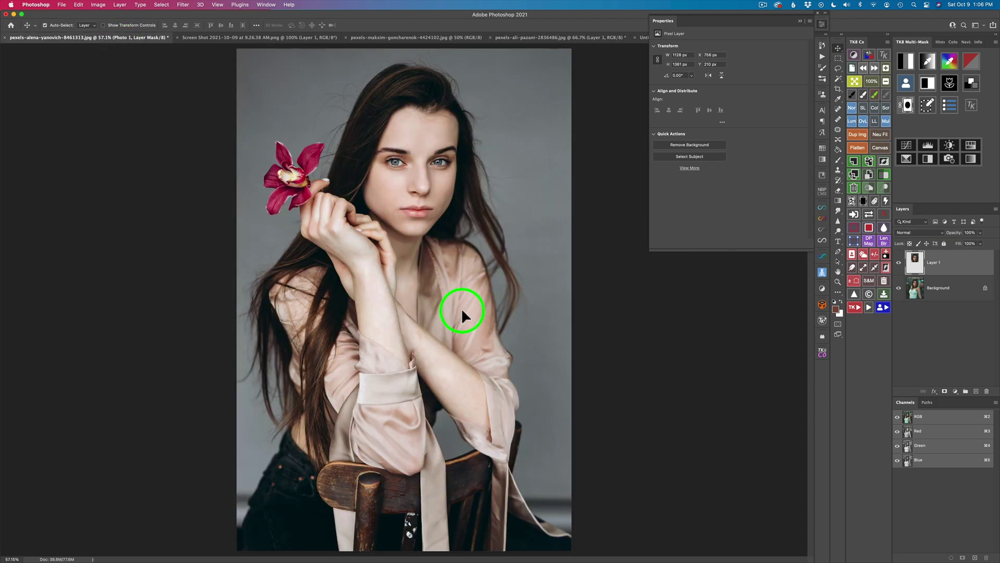
key("super+v")
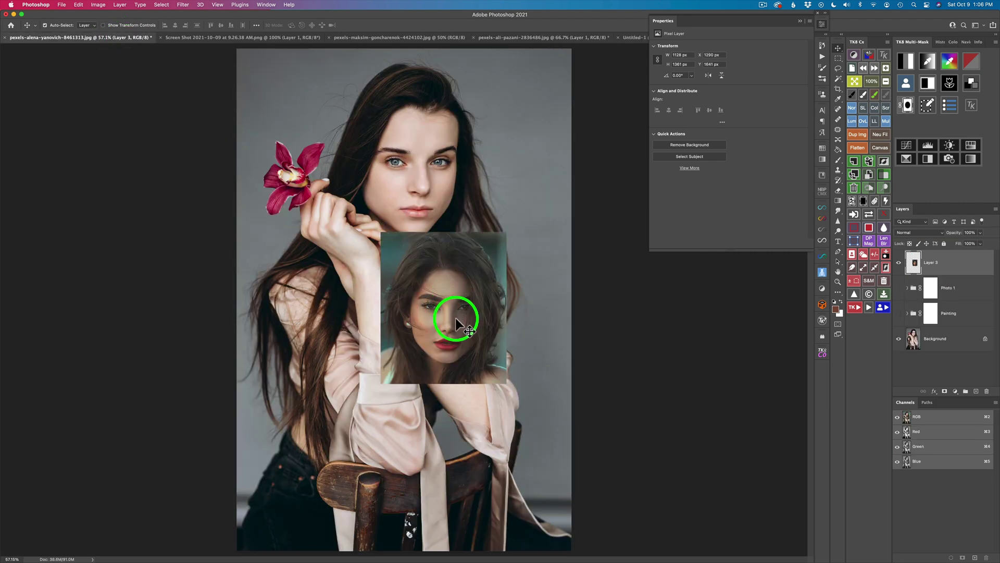
left_click_drag(458, 318, 318, 170)
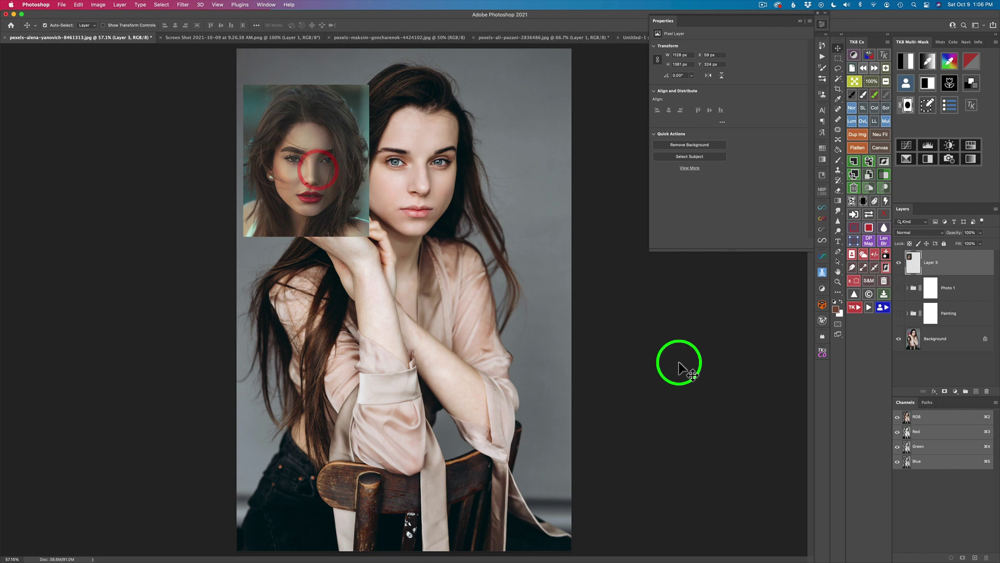
Lasso the highlight on the reference woman's cheek below the eye and fill it with its average colour.
scroll(412, 167, "up", 5)
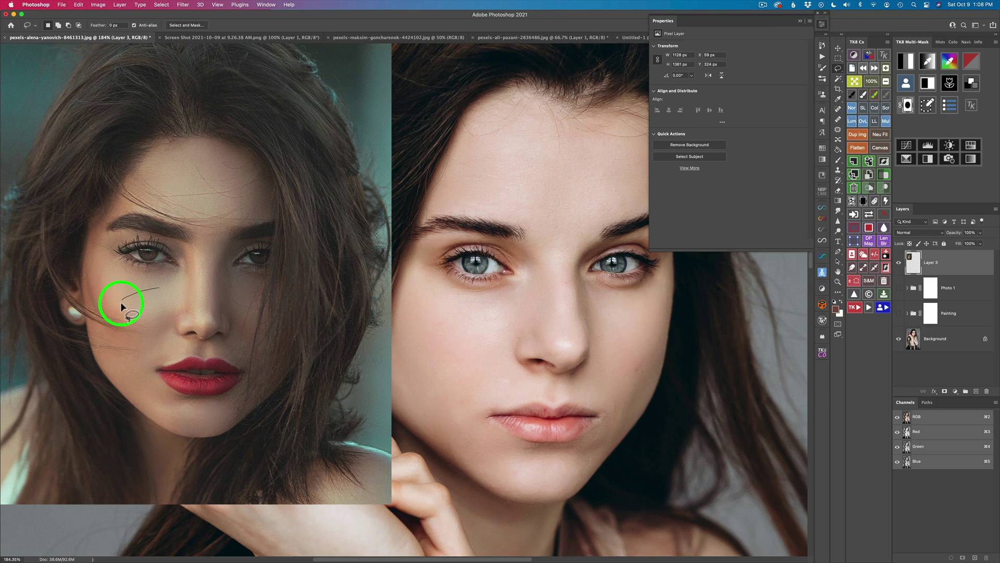
mouse_move(152, 315)
left_mouse_down()
mouse_move(181, 301)
mouse_move(178, 285)
mouse_move(149, 293)
left_mouse_up()
left_click(184, 5)
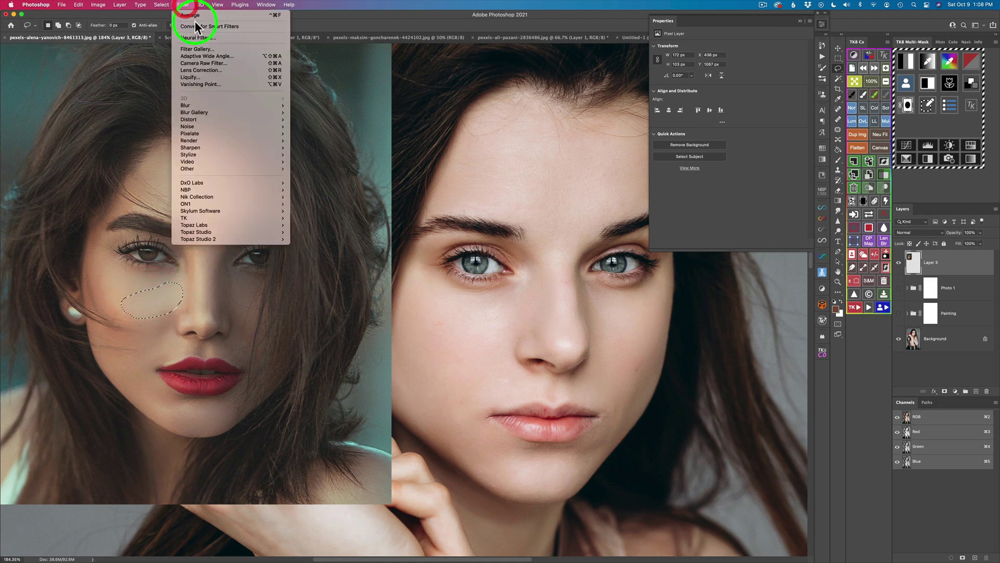
left_click(193, 15)
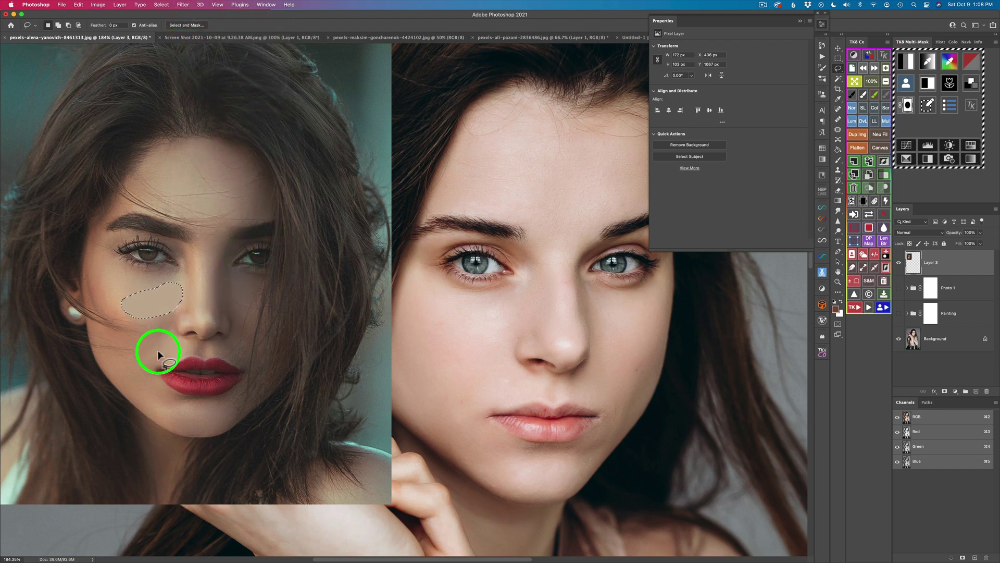
Lasso a midtone patch on the reference woman's lower cheek beside the lips and average its colour.
mouse_move(121, 365)
left_mouse_down()
mouse_move(128, 395)
mouse_move(146, 398)
mouse_move(146, 370)
mouse_move(123, 369)
left_mouse_up()
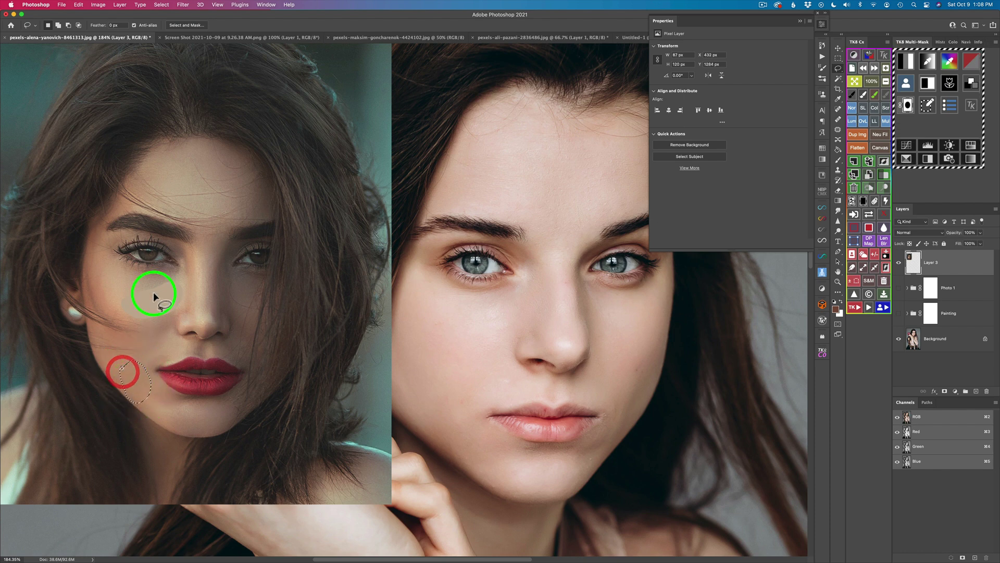
left_click(183, 5)
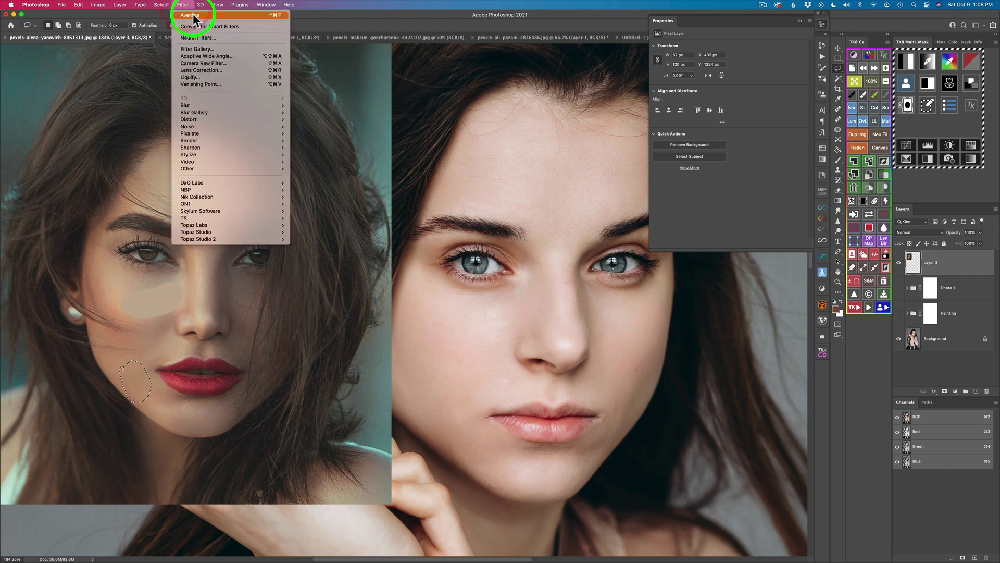
left_click(191, 7)
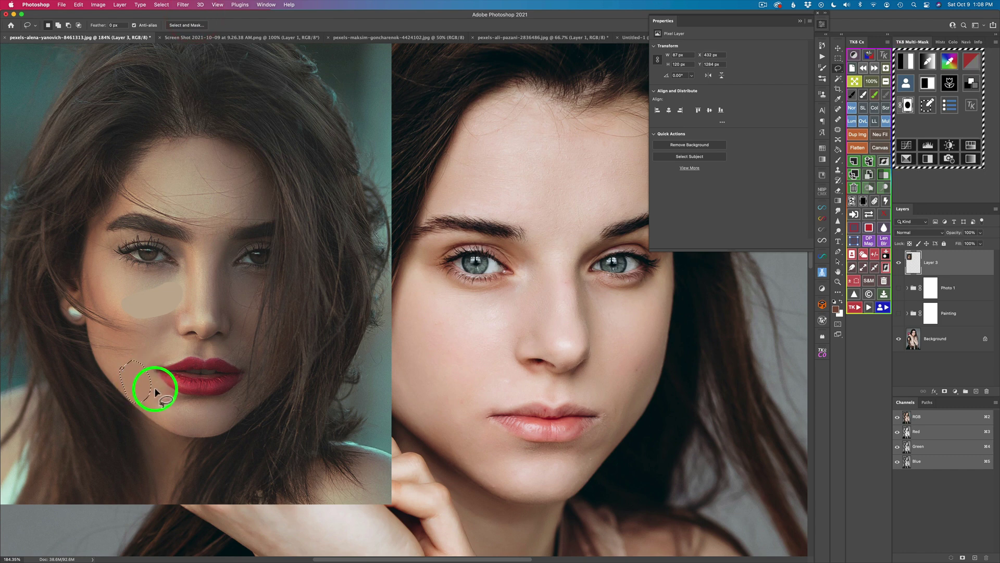
Lasso a shadow patch on the reference woman's neck below the jaw, average its colour and deselect it.
mouse_move(144, 438)
left_mouse_down()
mouse_move(150, 469)
mouse_move(170, 469)
mouse_move(172, 440)
mouse_move(156, 431)
mouse_move(143, 440)
mouse_move(156, 463)
left_mouse_up()
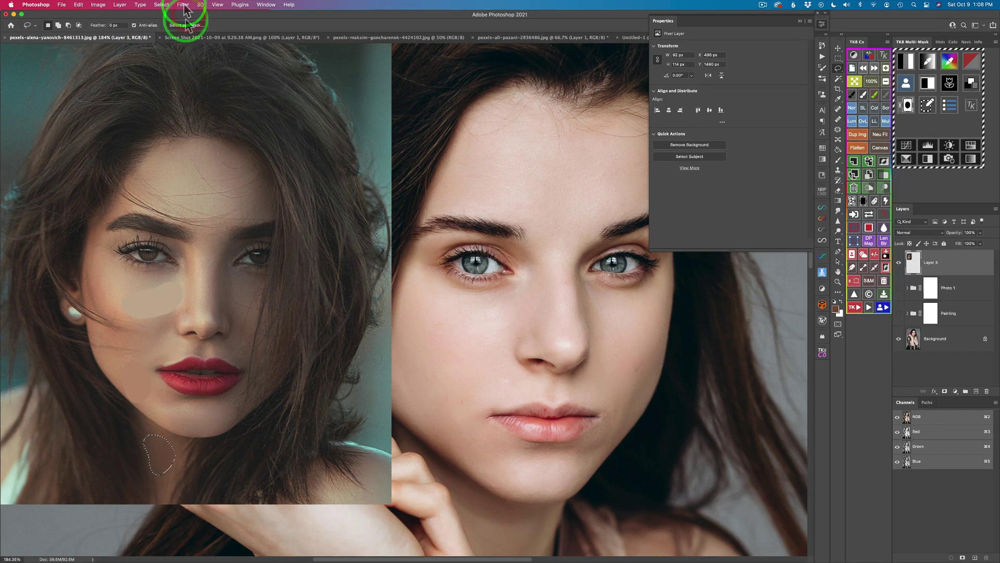
key("alt+BackSpace")
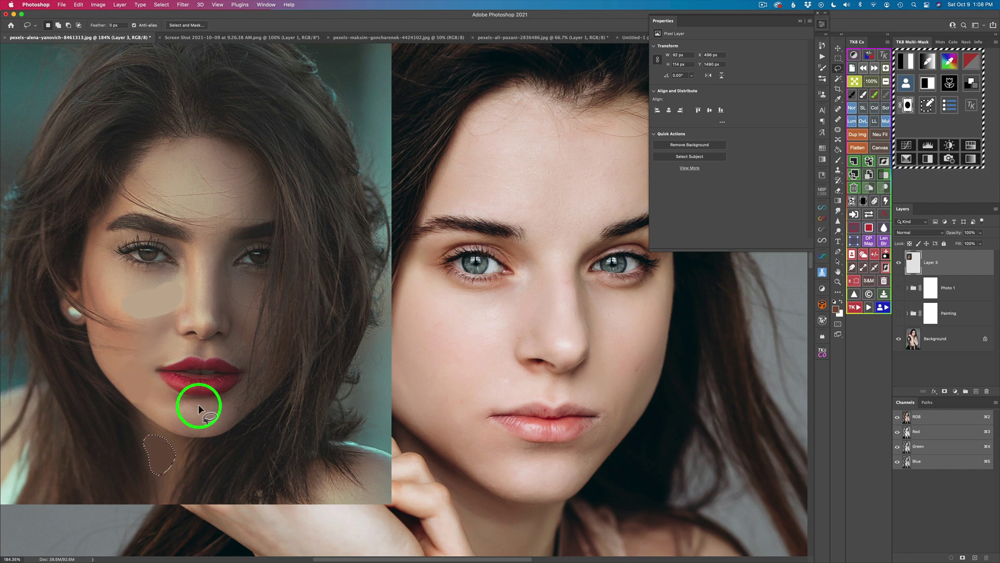
key("super+d")
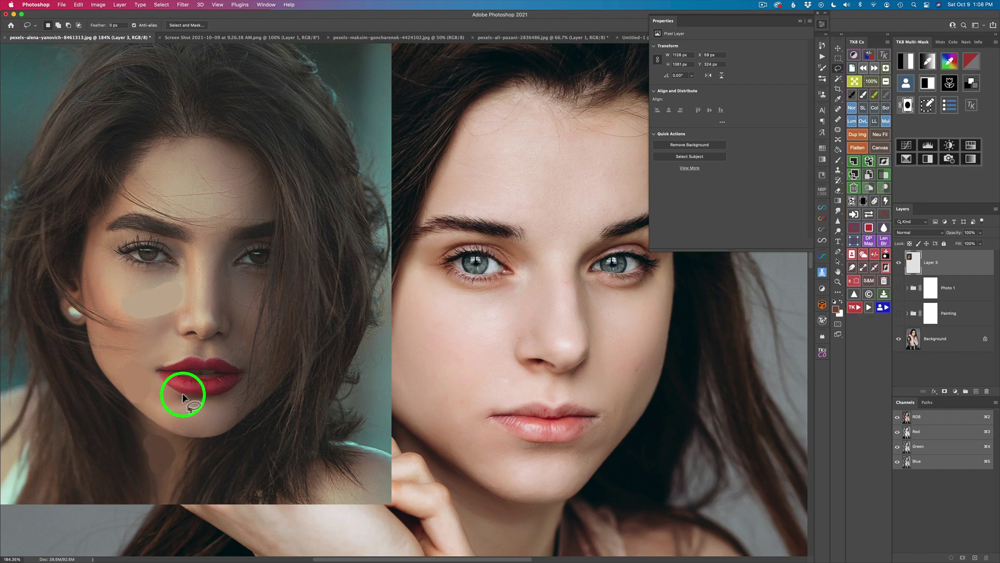
Circle the averaged midtone patch on the reference face with a black brush and label it with an M.
key("b")
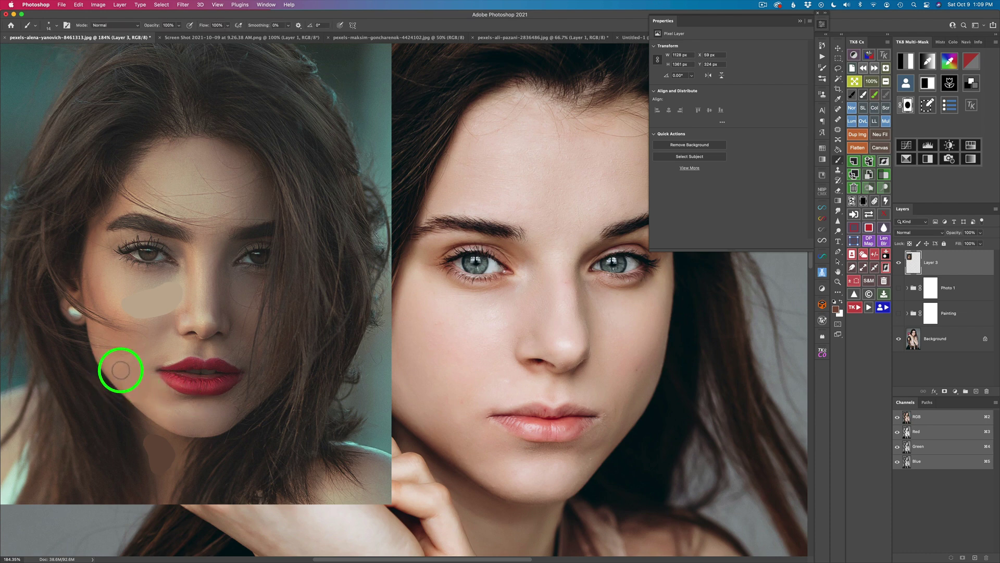
key("d")
mouse_move(122, 368)
left_mouse_down()
mouse_move(122, 389)
mouse_move(138, 402)
mouse_move(150, 379)
mouse_move(117, 358)
mouse_move(117, 370)
mouse_move(100, 351)
mouse_move(117, 360)
left_mouse_up()
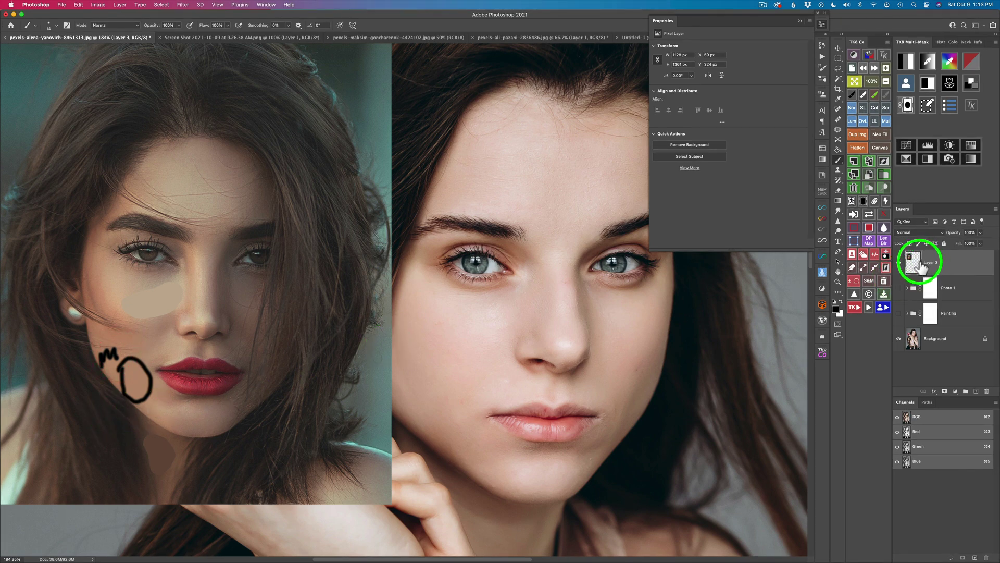
Add a Curves adjustment layer above the Photo 1 group and make the adjustment active instead of its mask.
left_click(966, 295)
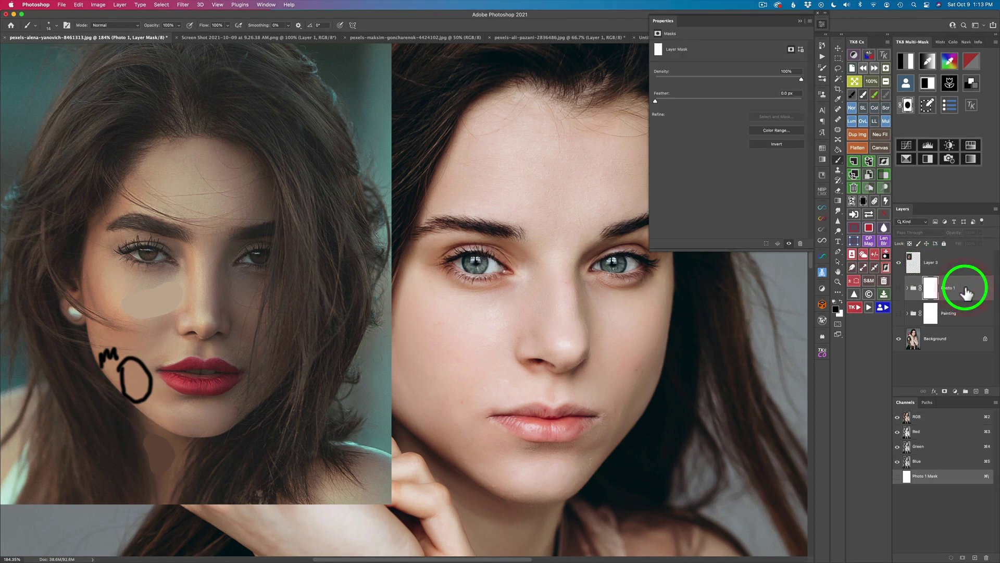
left_click(955, 391)
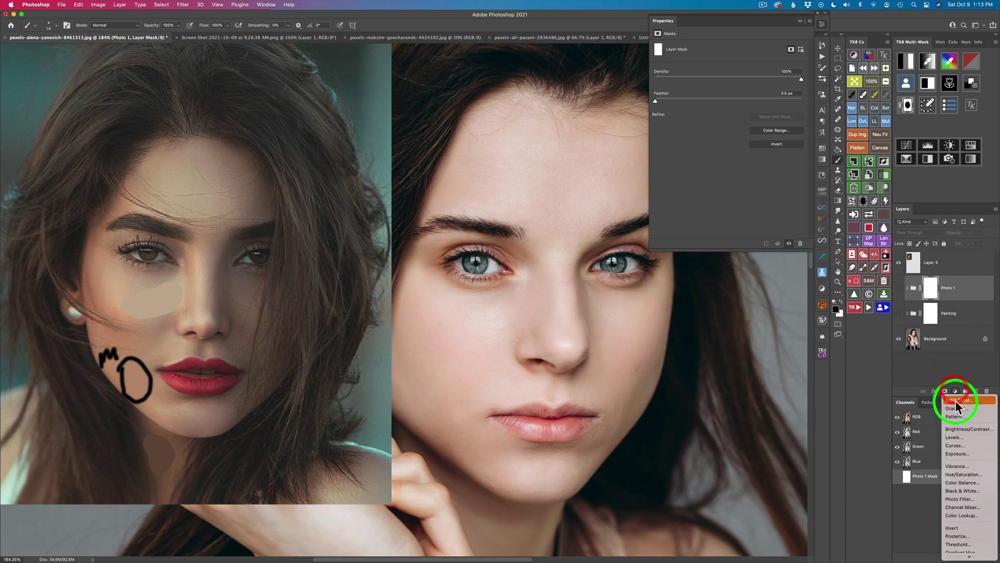
left_click(963, 446)
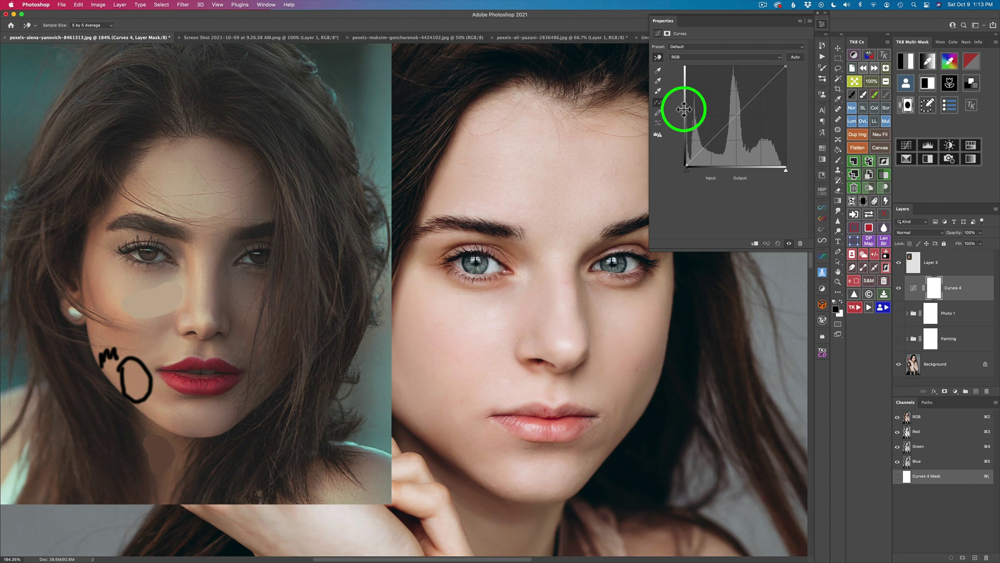
left_click(914, 291)
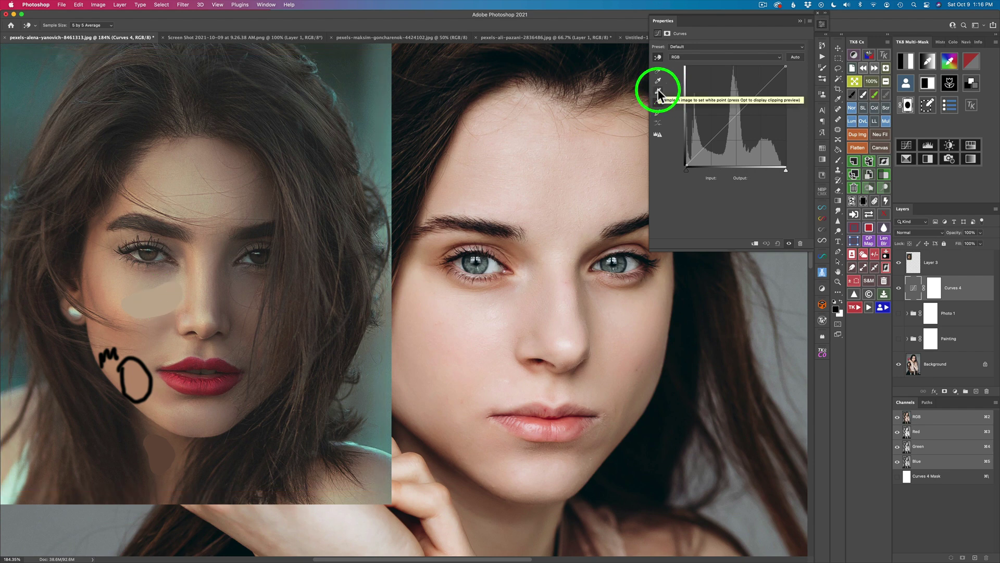
Set the target highlight colour to c6af97 from the averaged cheek patch without saving defaults, and apply it to the portrait's nose highlight.
double_click(659, 94)
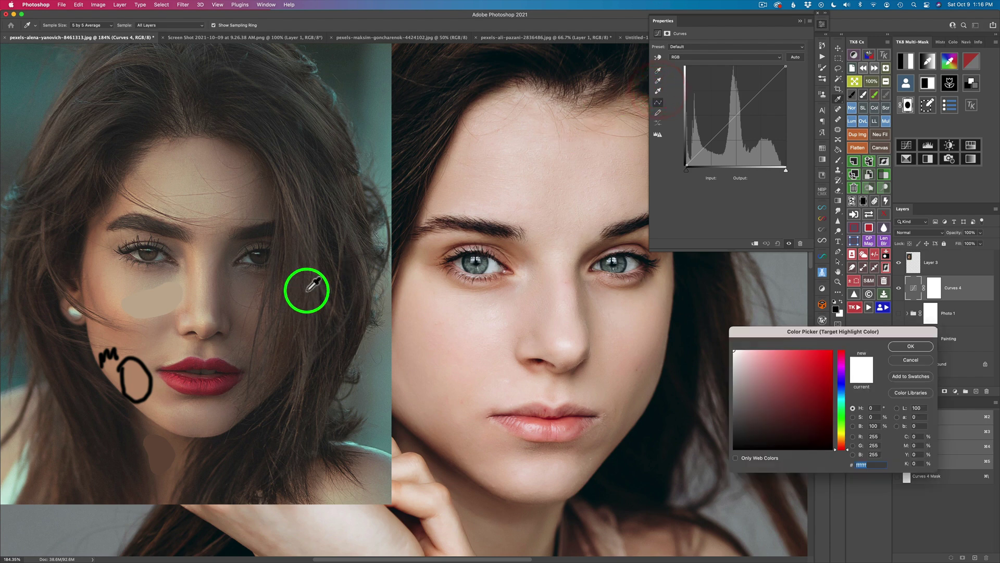
left_click(158, 300)
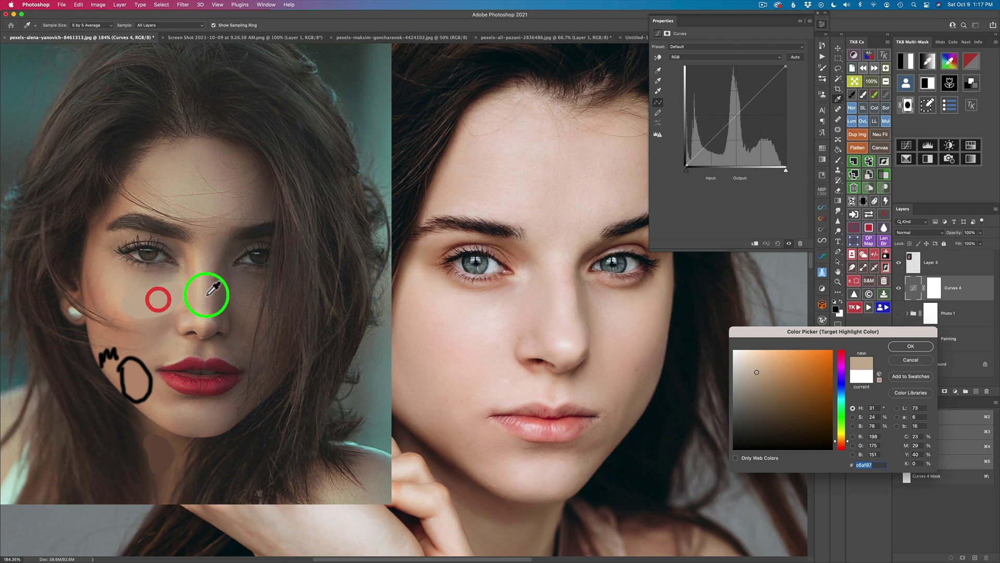
left_click(910, 347)
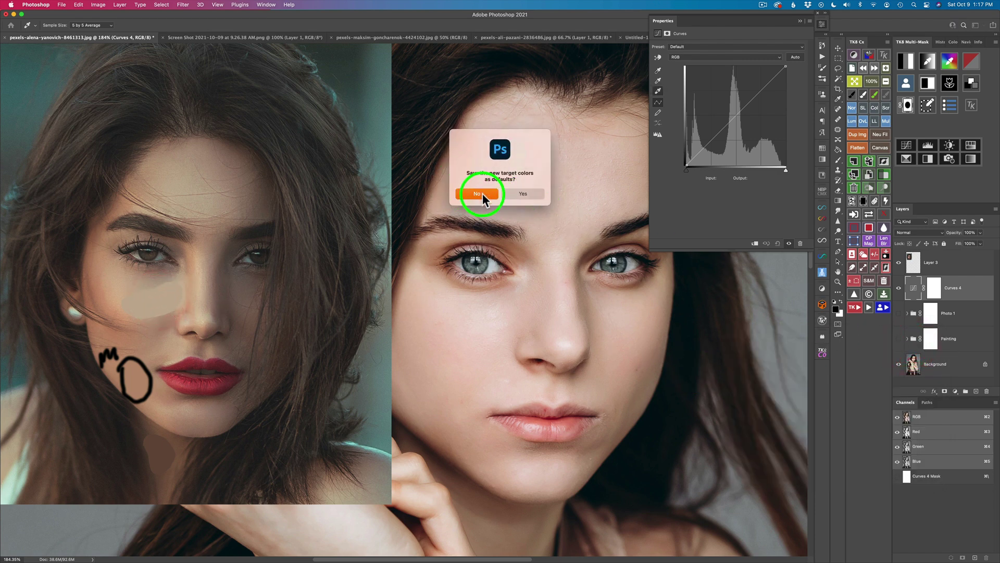
left_click(483, 193)
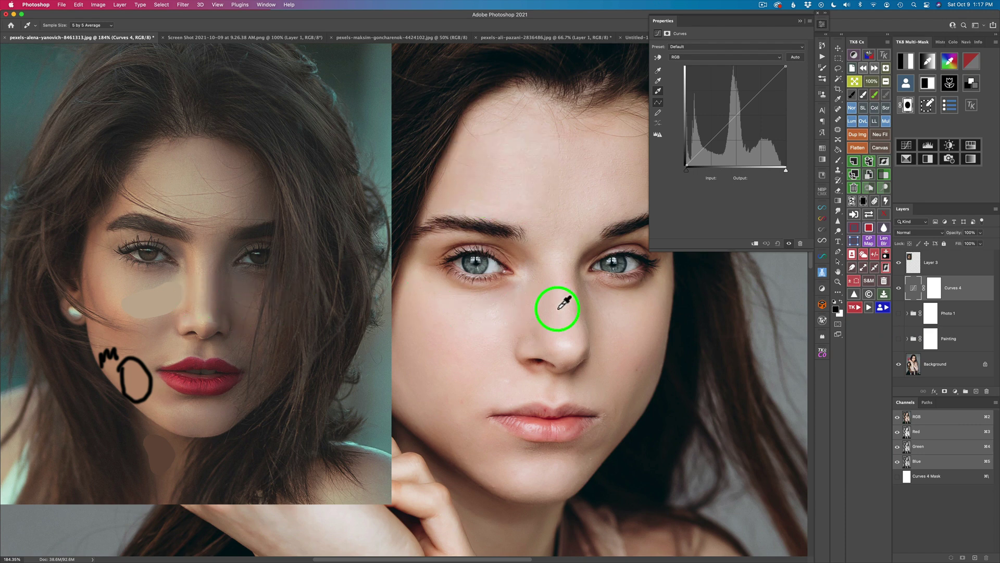
left_click(568, 343)
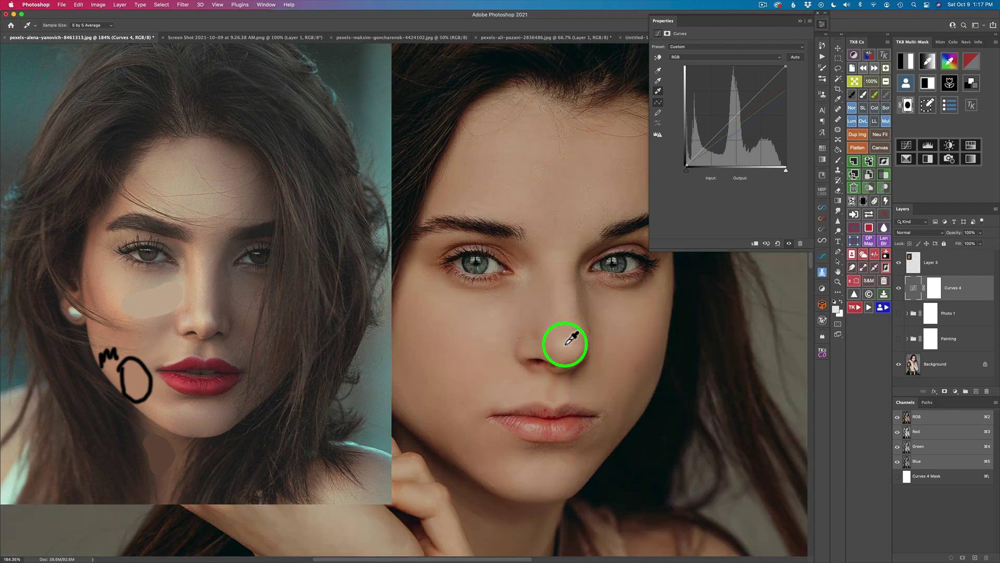
Set the target midtone colour to bb9072 from the circled M patch without saving defaults, and apply it to the portrait's shaded cheek.
double_click(658, 85)
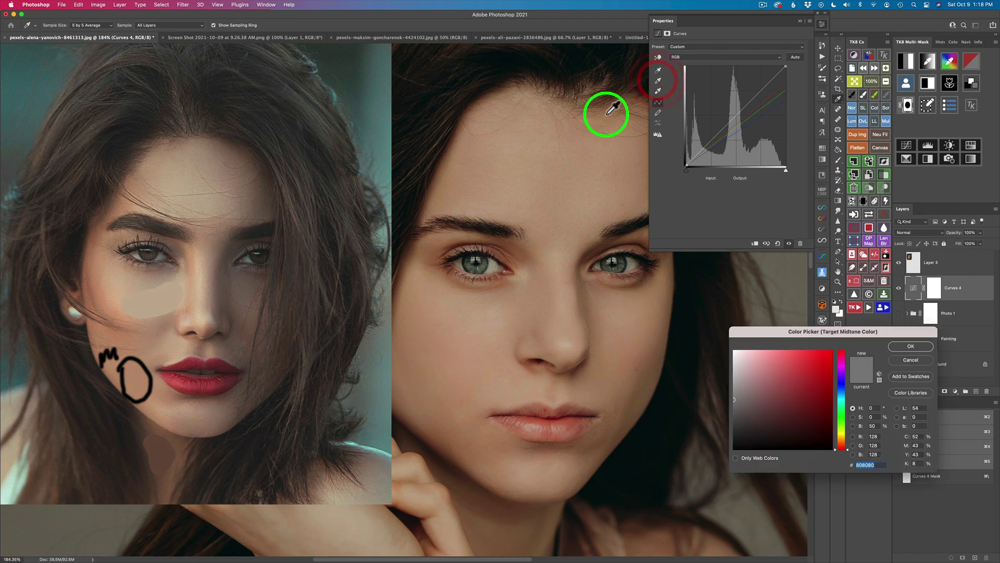
left_click_drag(159, 331, 679, 203)
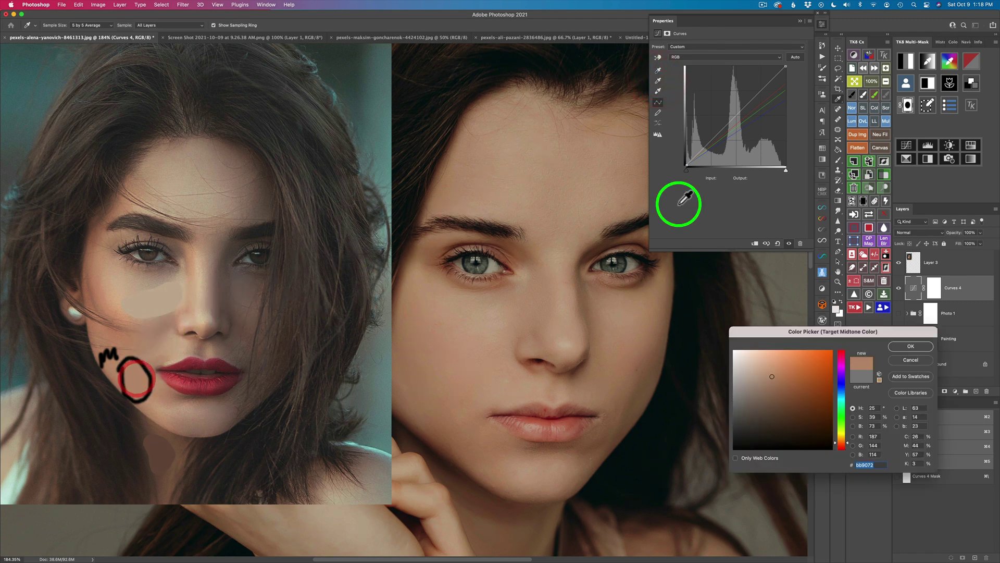
left_click(910, 346)
left_click(478, 193)
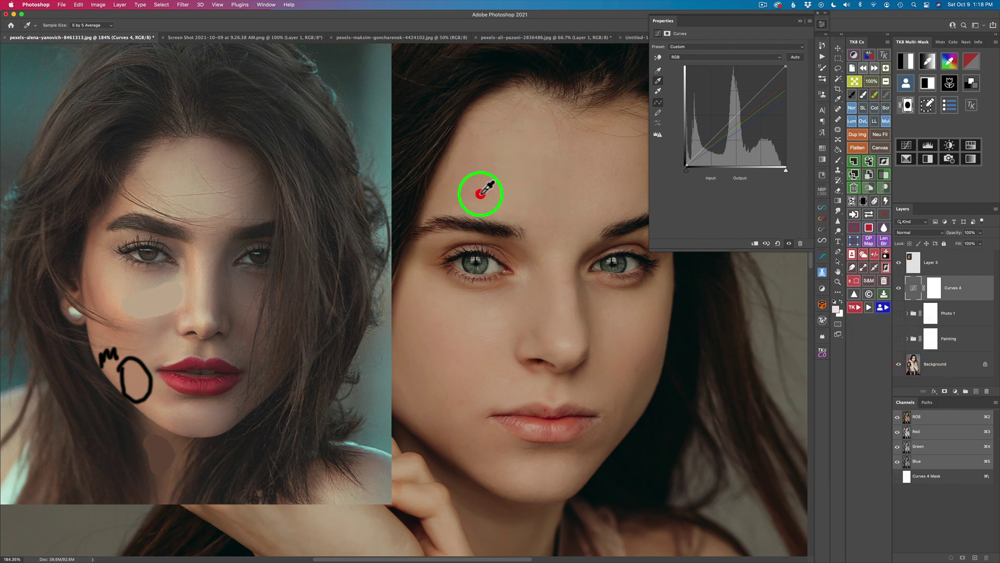
left_click(626, 336)
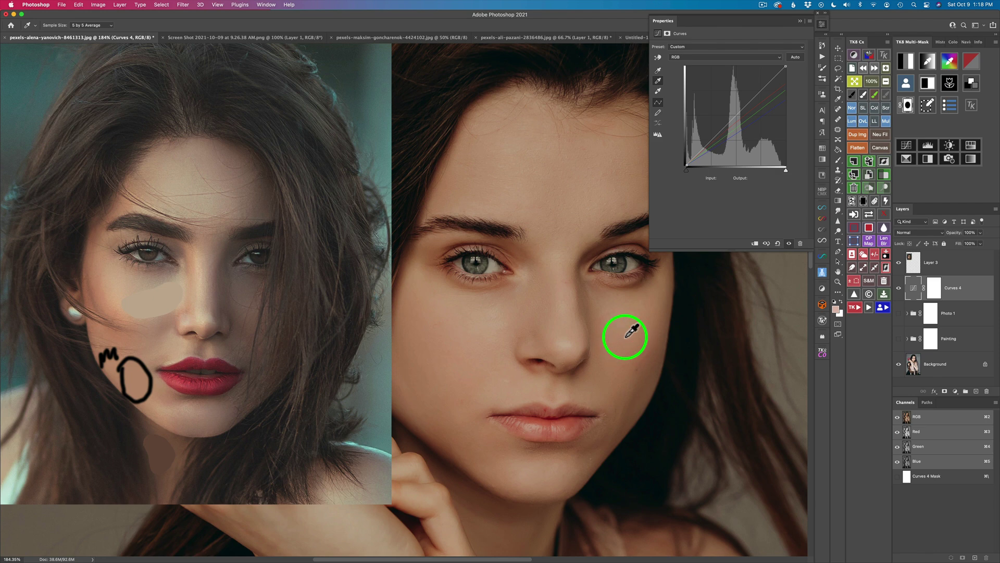
Set the target shadow colour to 694d3e from the averaged neck patch on the reference photo, without saving the colours as defaults.
double_click(658, 69)
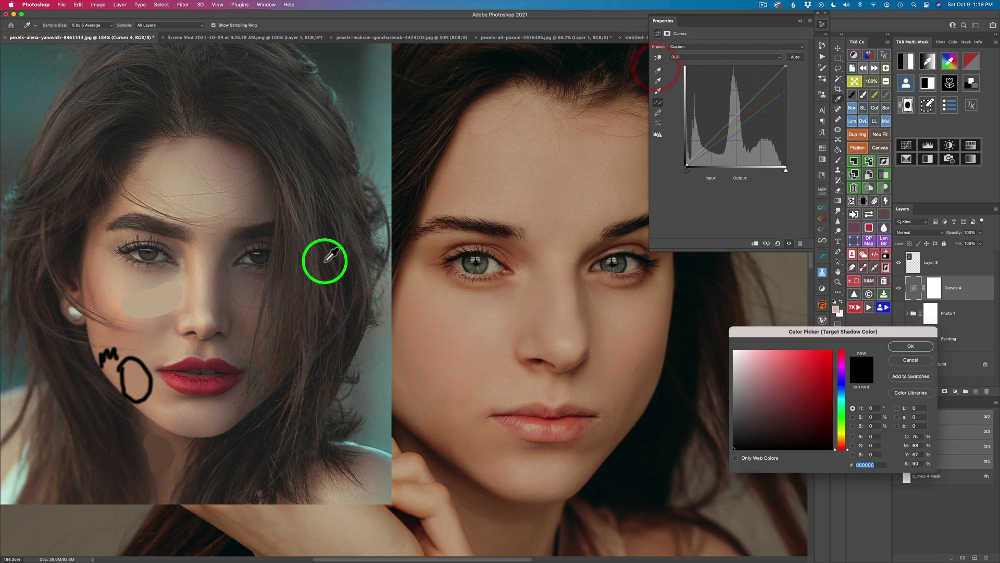
left_click(161, 452)
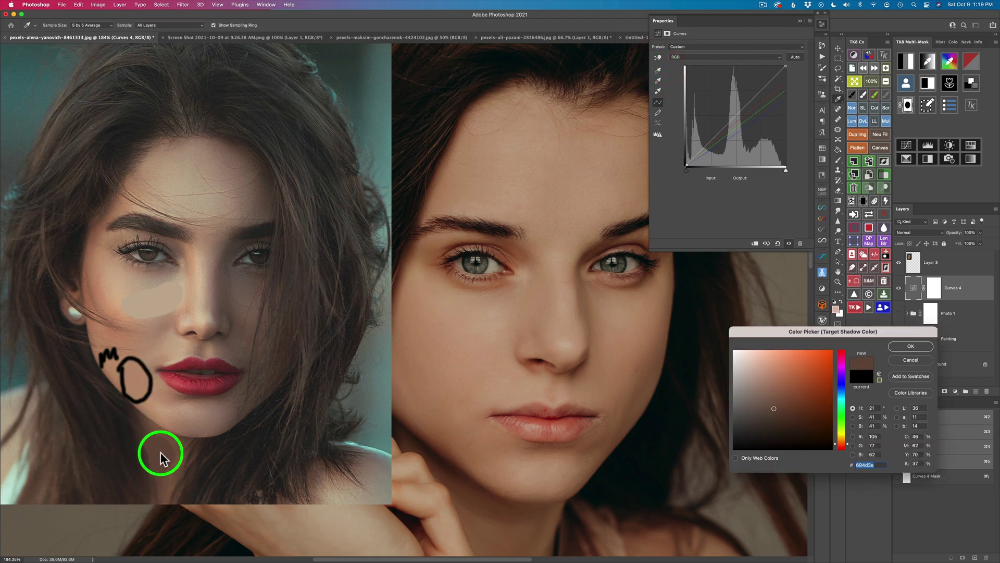
left_click(907, 347)
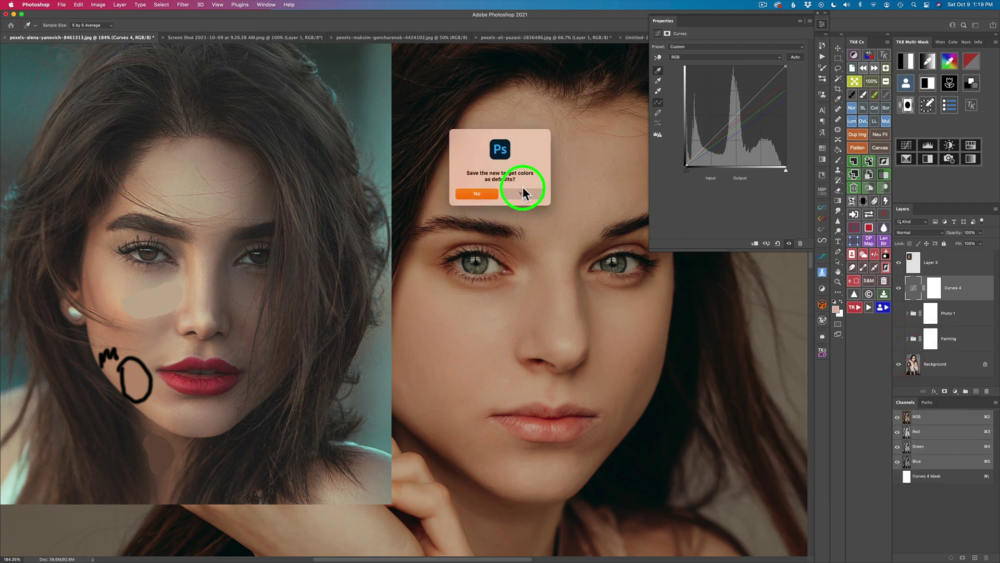
left_click(478, 194)
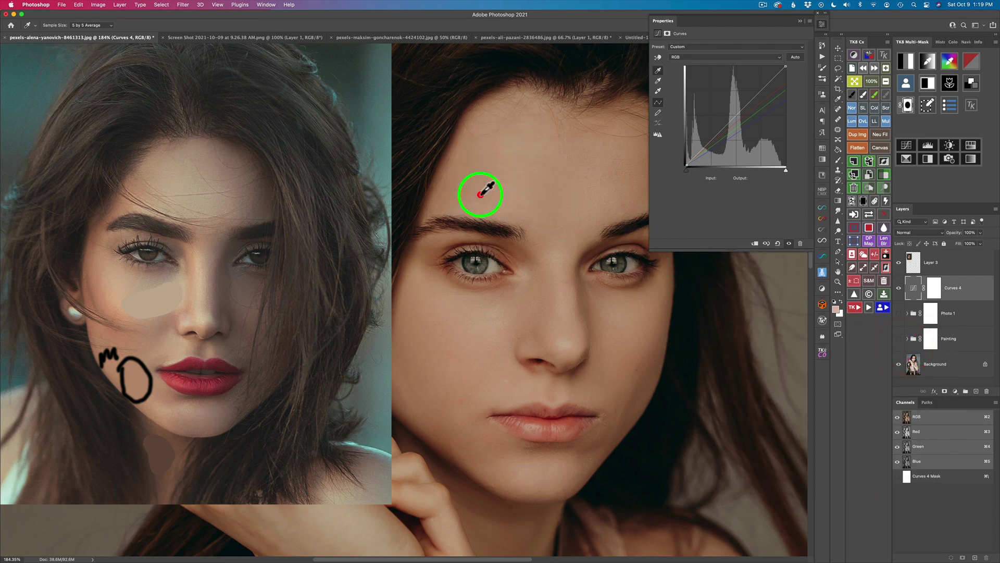
Apply the target shadow colour to the shadow along the portrait's jaw above the hand, resampling nearby points to refine the match.
left_click(444, 450)
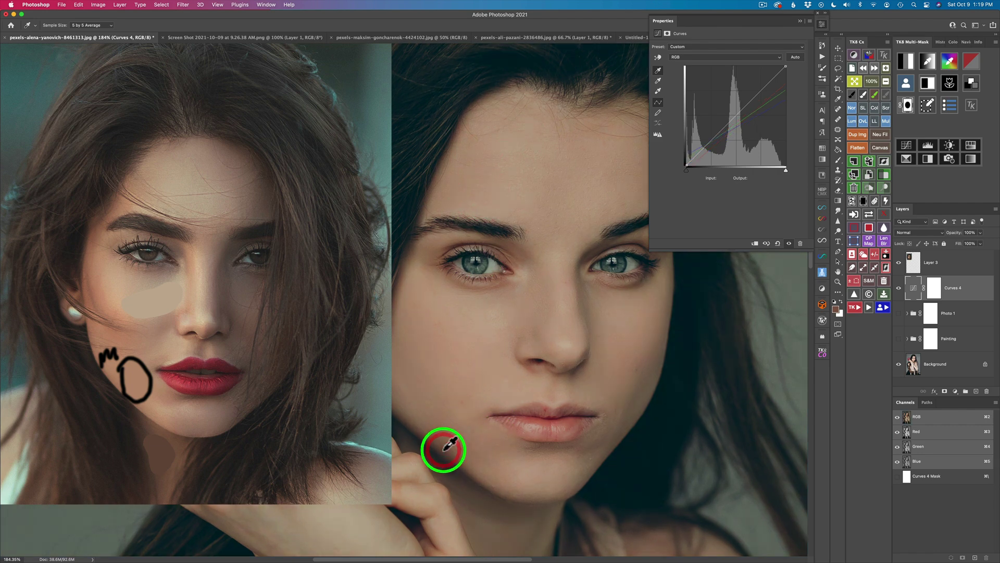
left_click(441, 453)
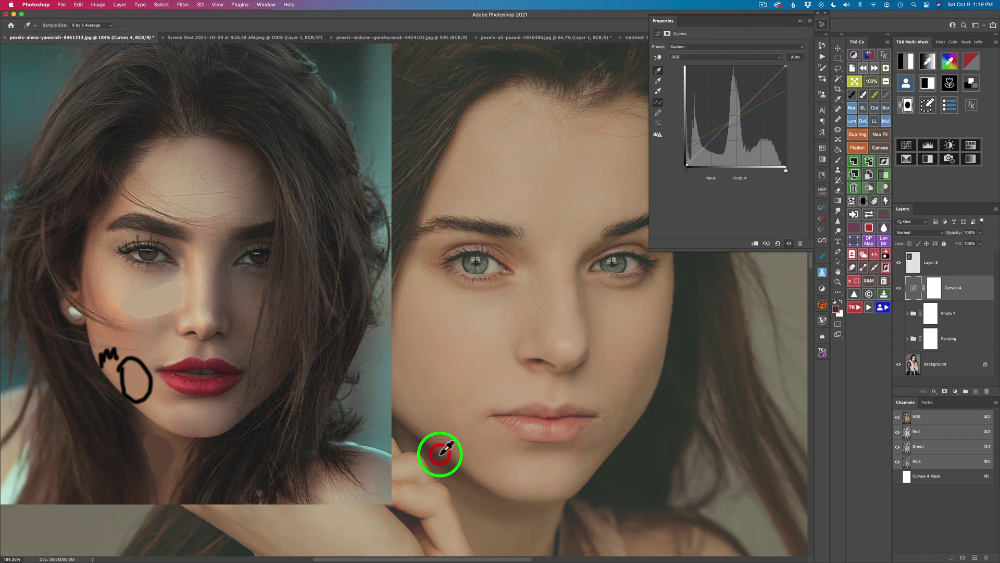
left_click(444, 450)
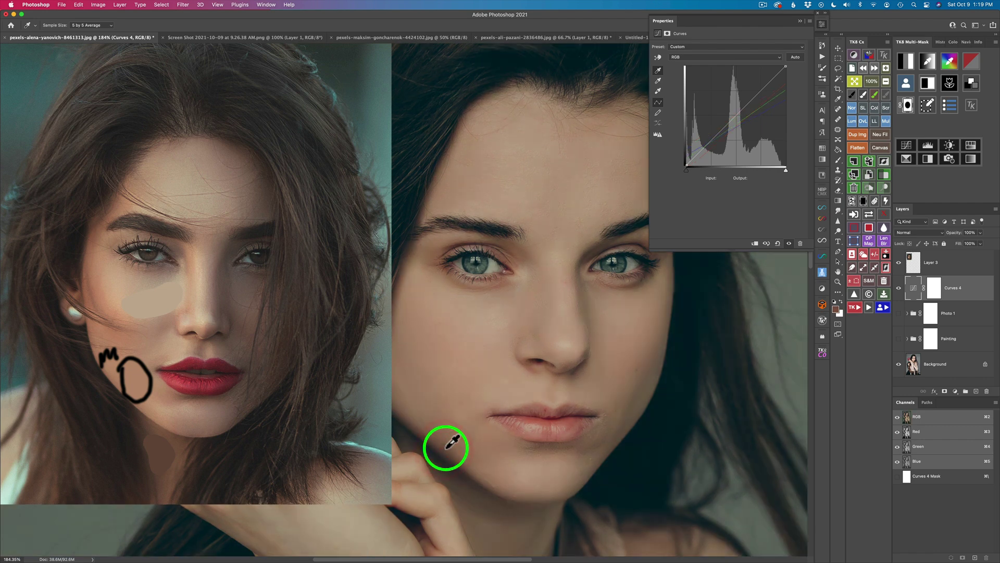
left_click(447, 448)
left_click(446, 448)
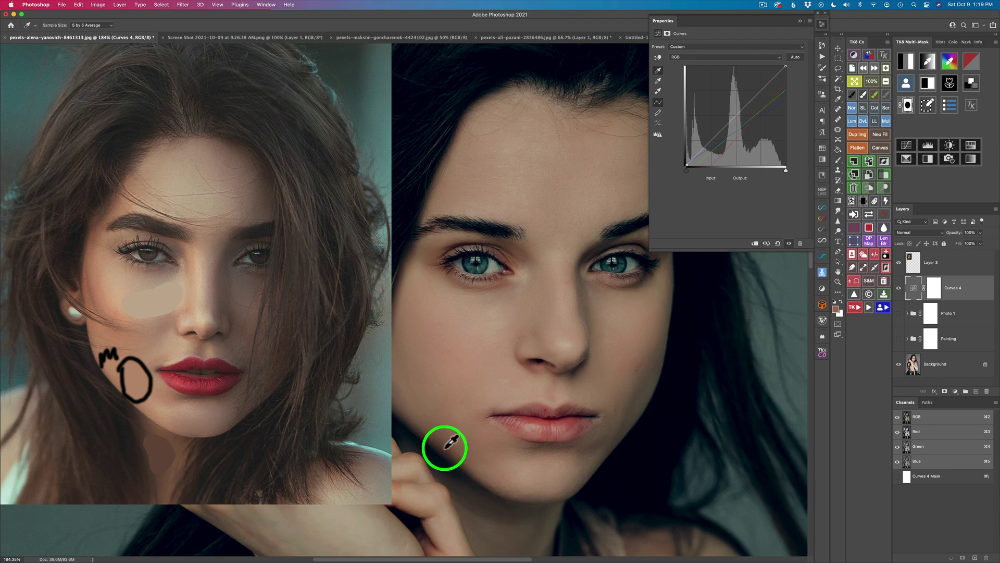
left_click(446, 448)
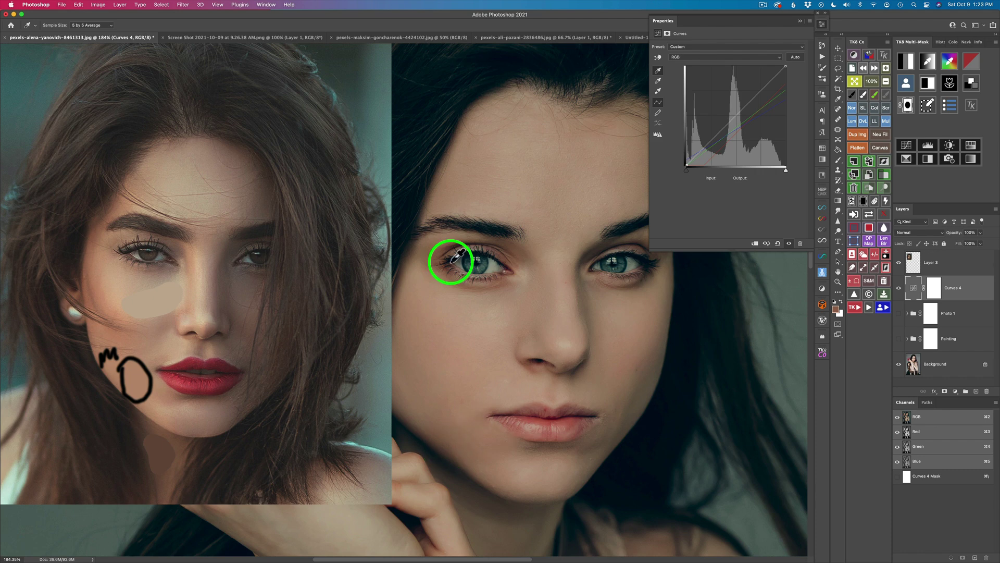
Move the reference photo down onto the portrait's blouse, clear of the flower, and compare the image with and without the Curves 4 adjustment.
scroll(451, 261, "down", 6)
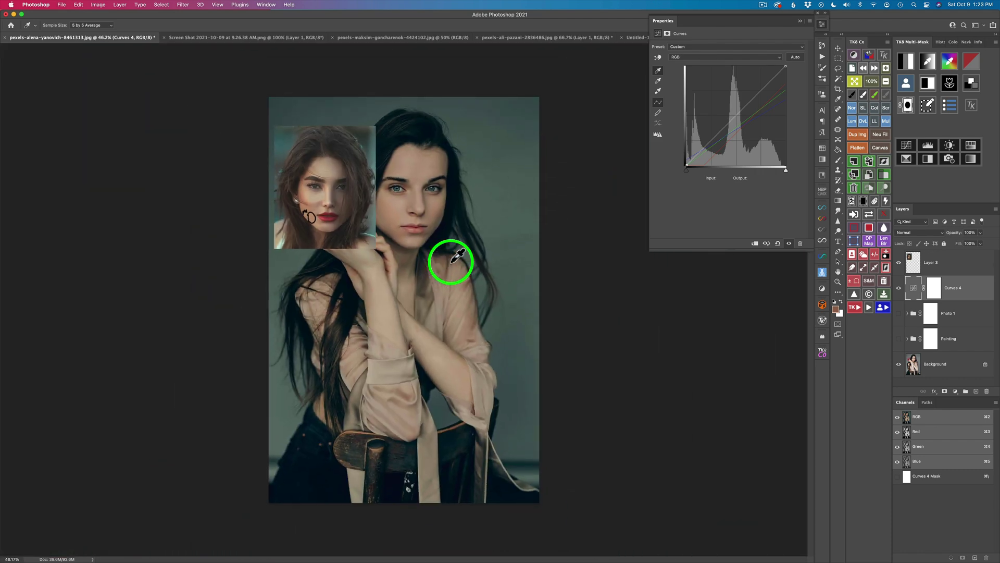
scroll(459, 255, "up", 1)
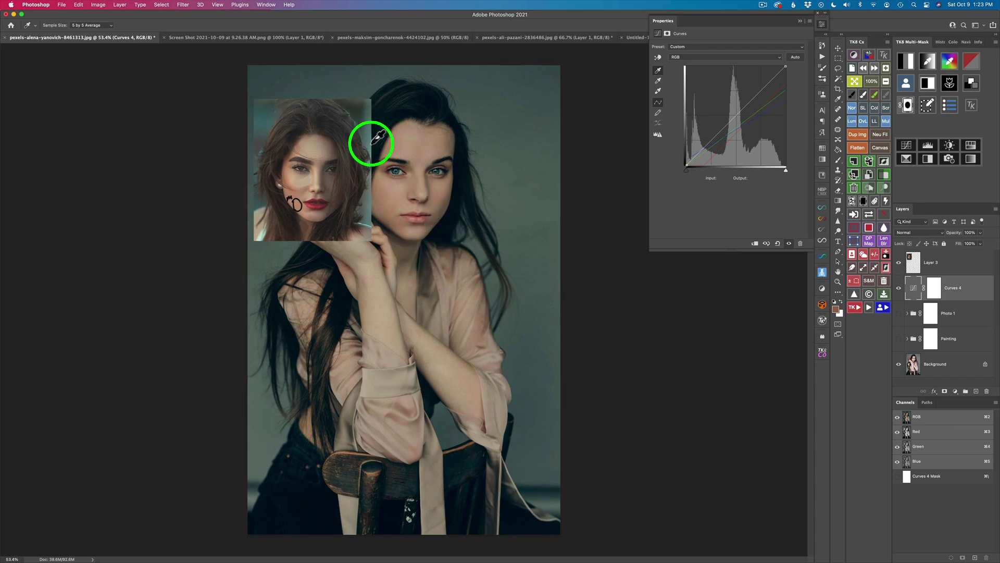
key("v")
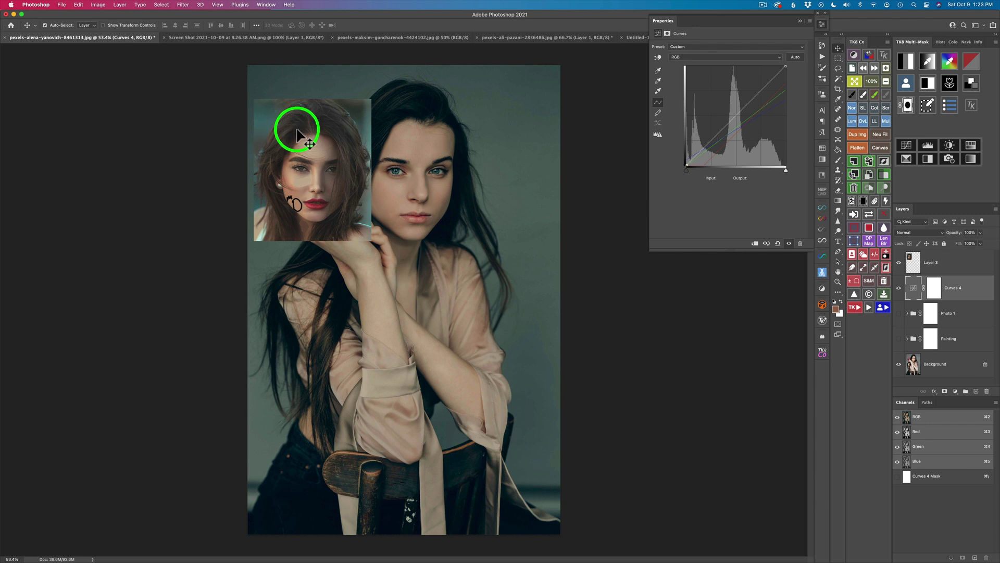
left_click_drag(300, 133, 330, 339)
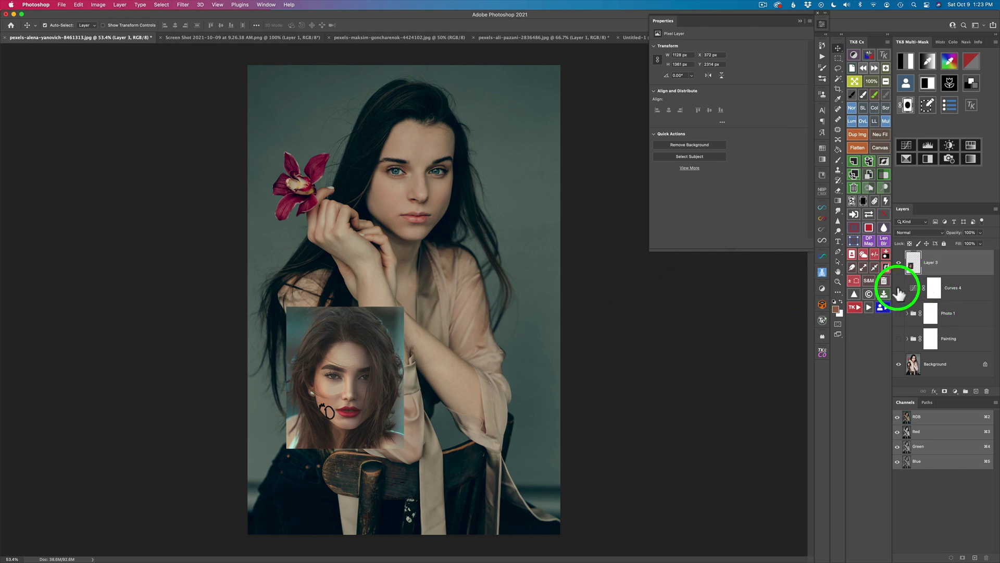
left_click(899, 289)
left_click(899, 289)
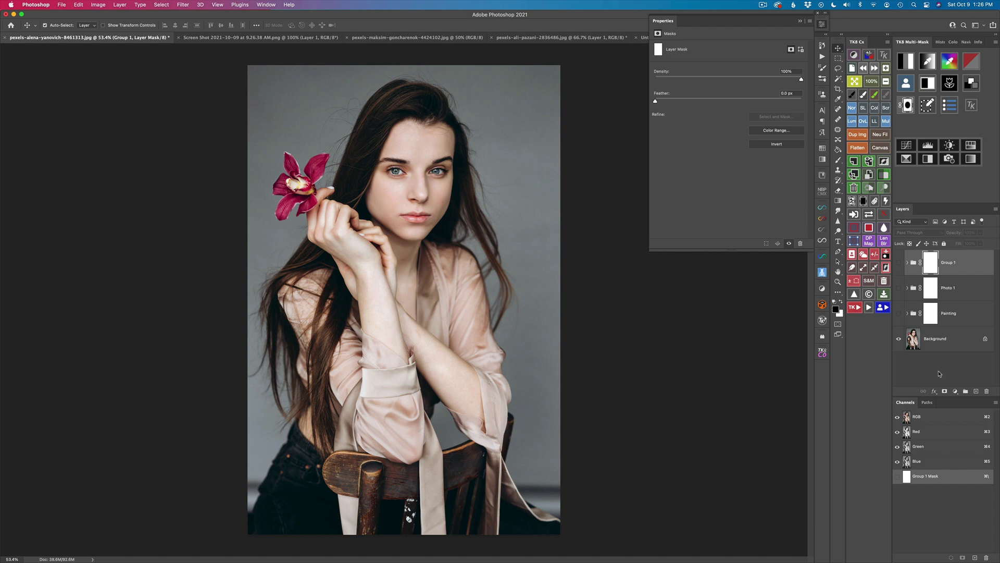
Compare the Painting, Photo 1 and Group 1 colour matches by showing each group separately over the original portrait, leaving Group 1 shown.
left_click(899, 313)
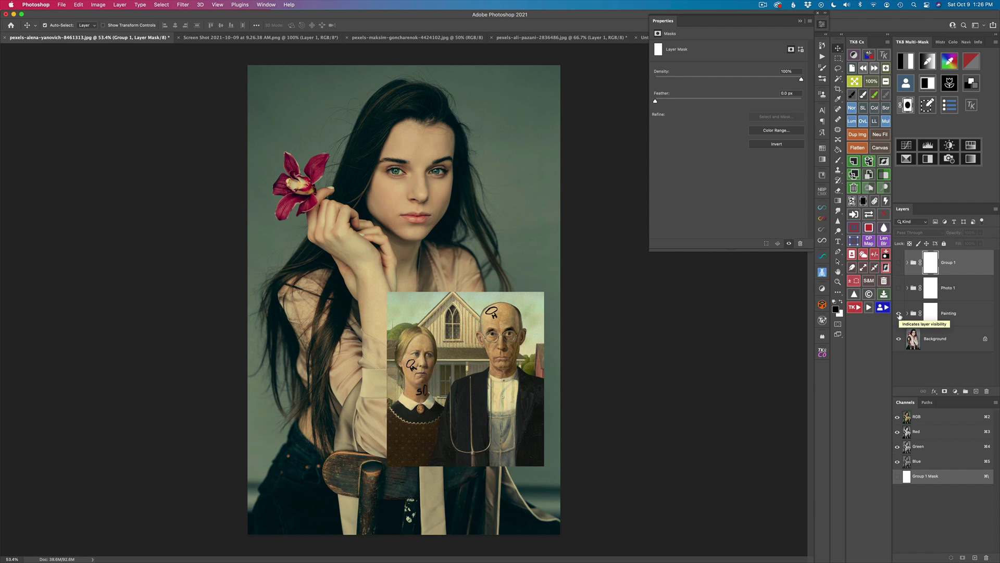
left_click(899, 314)
left_click(899, 289)
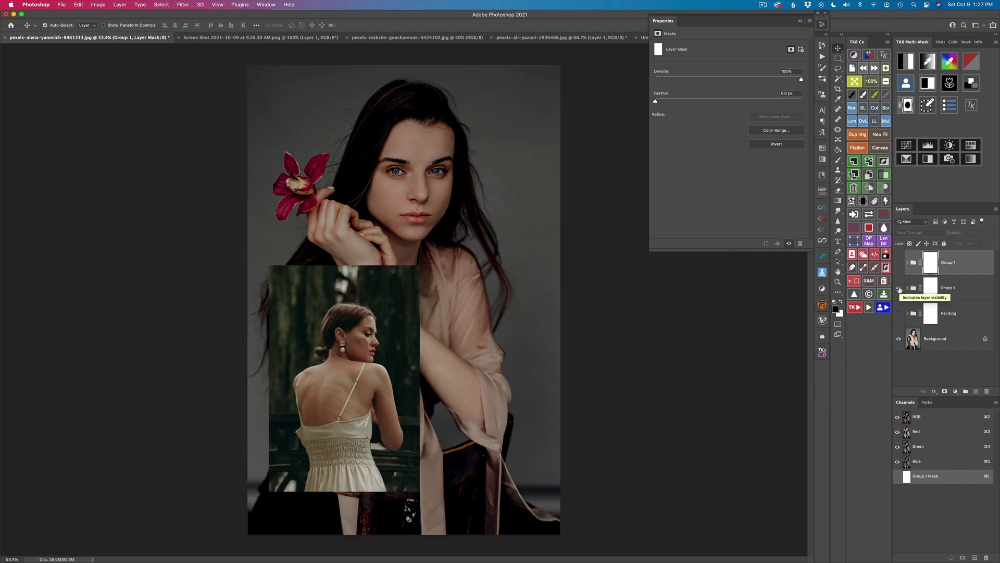
left_click(899, 289)
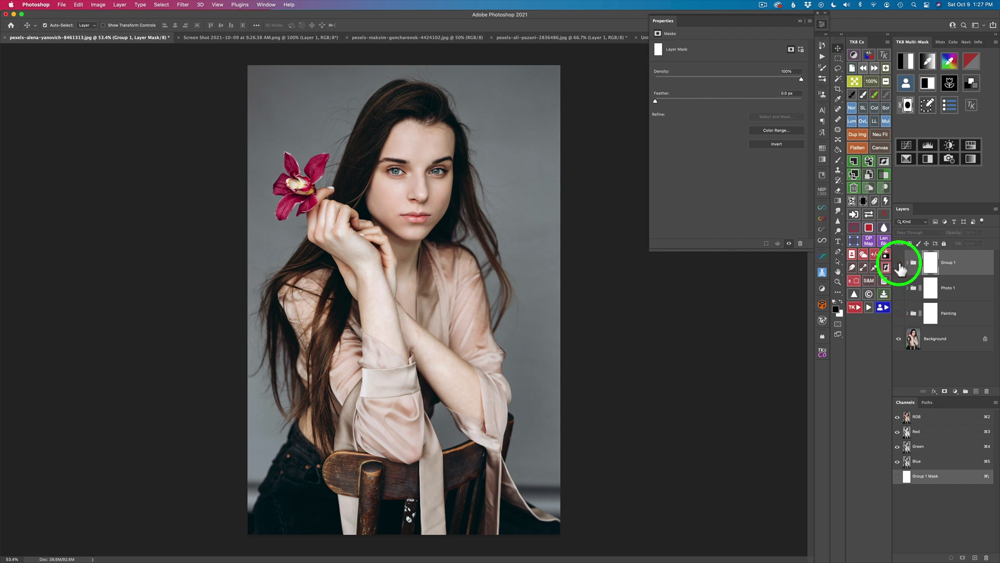
left_click(899, 263)
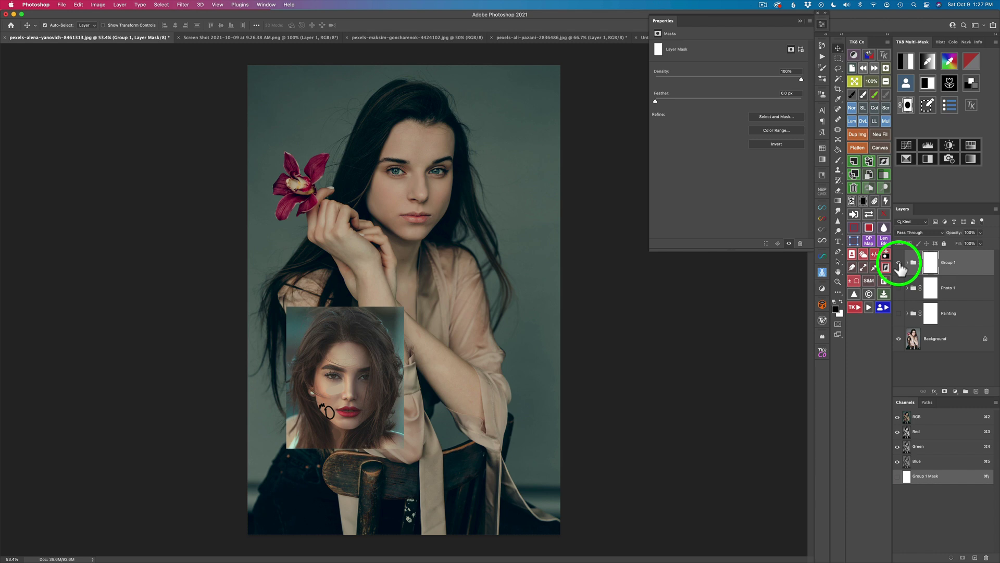
left_click(899, 263)
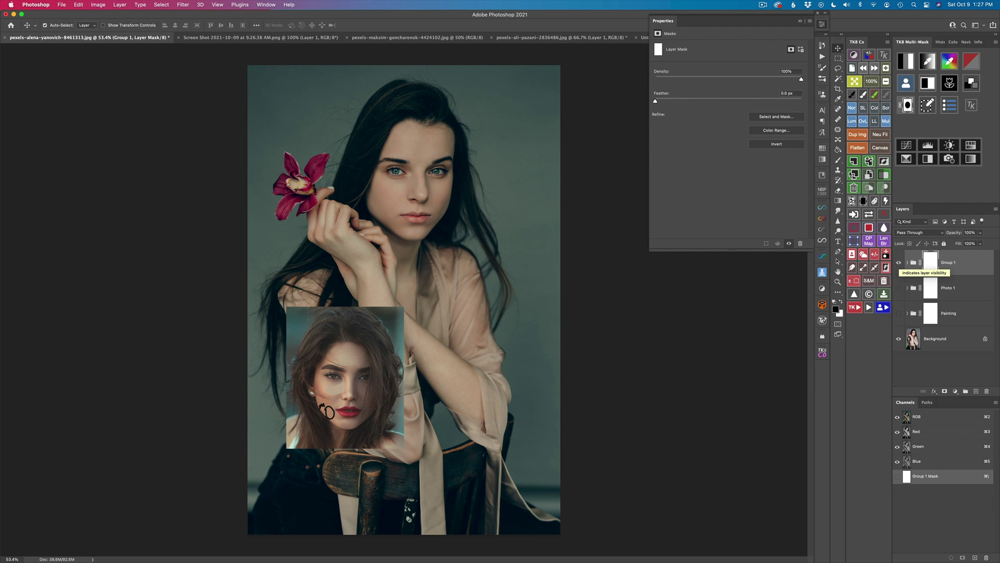